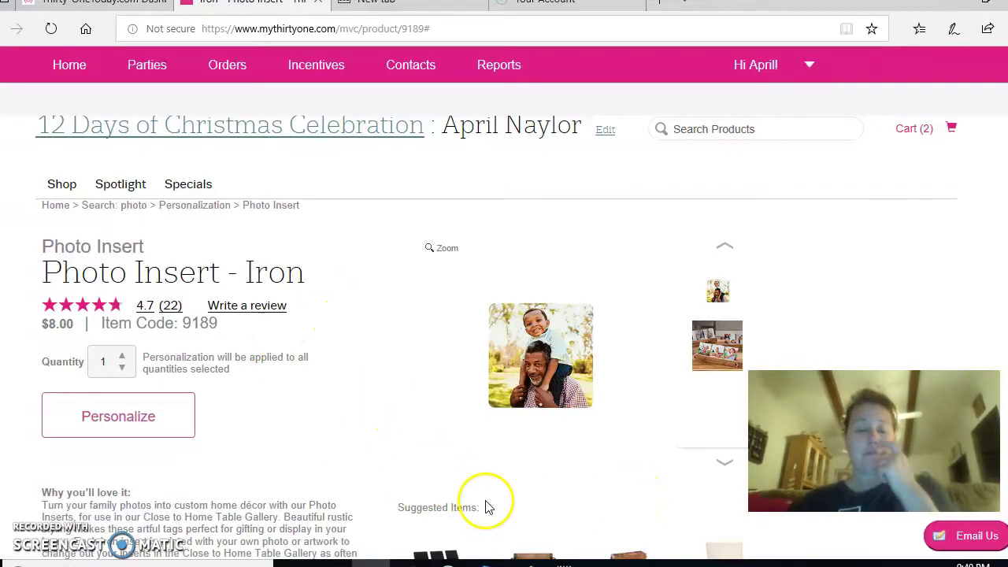
# - Bring up the Photo Insert - Iron product page ($8.00, code 9189) on My Thirty-One
pyautogui.moveTo(524, 562)
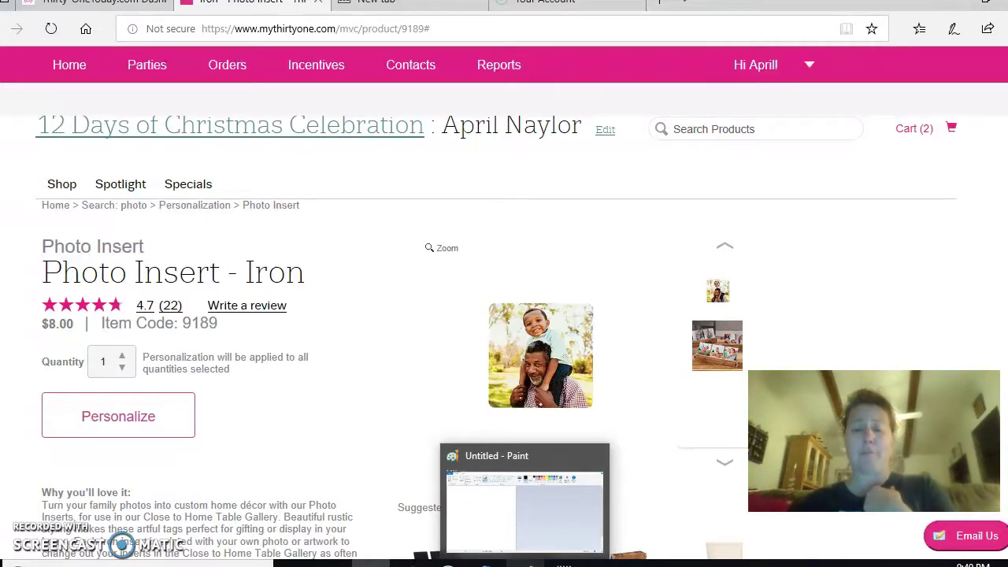
pyautogui.click(525, 563)
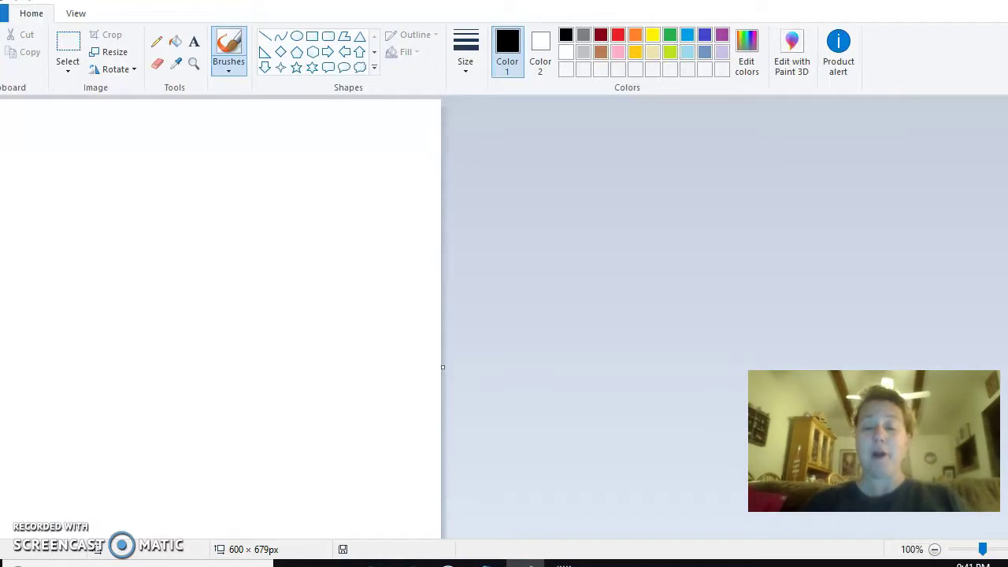
pyautogui.moveTo(504, 562)
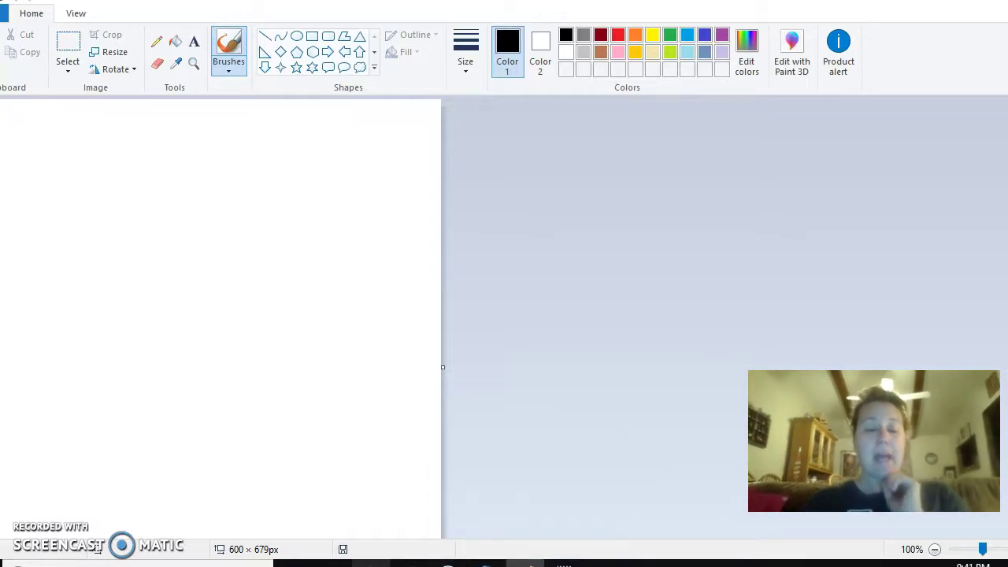
pyautogui.click(340, 520)
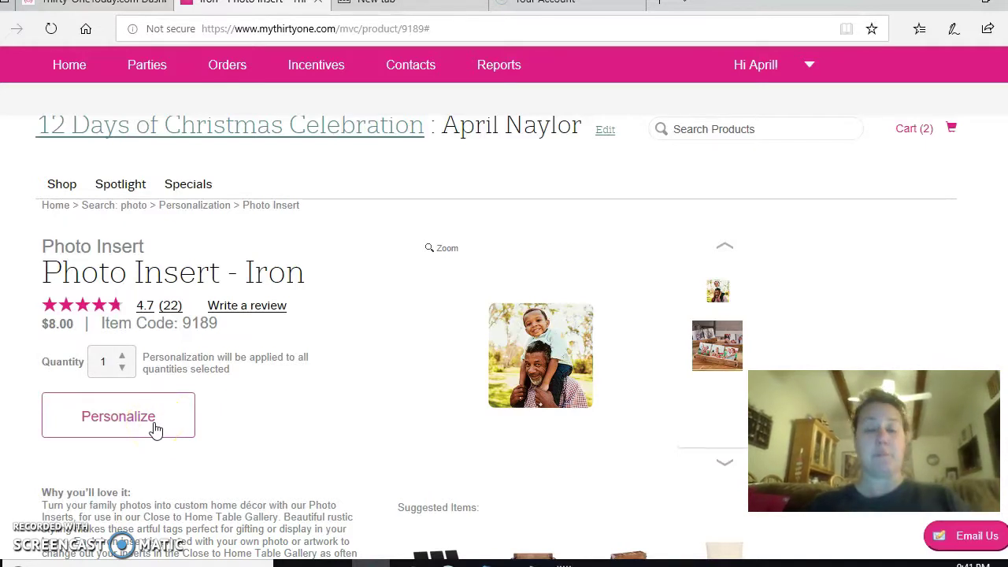
# - Start personalizing the Photo Insert and expand the Choose Personalization and Upload a Photo sections
pyautogui.click(122, 419)
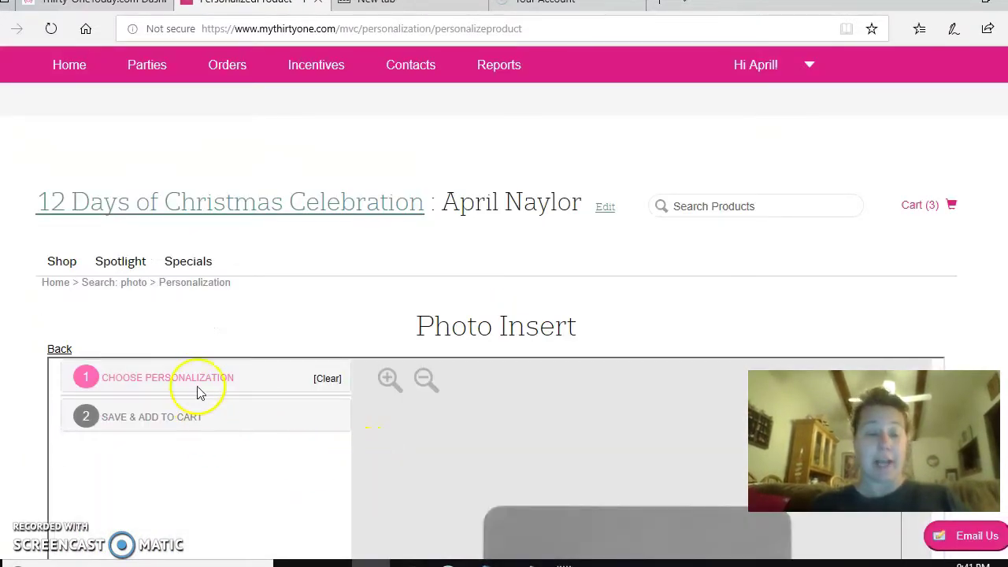
pyautogui.click(197, 379)
pyautogui.scroll(-1, 293, 413)
pyautogui.click(113, 427)
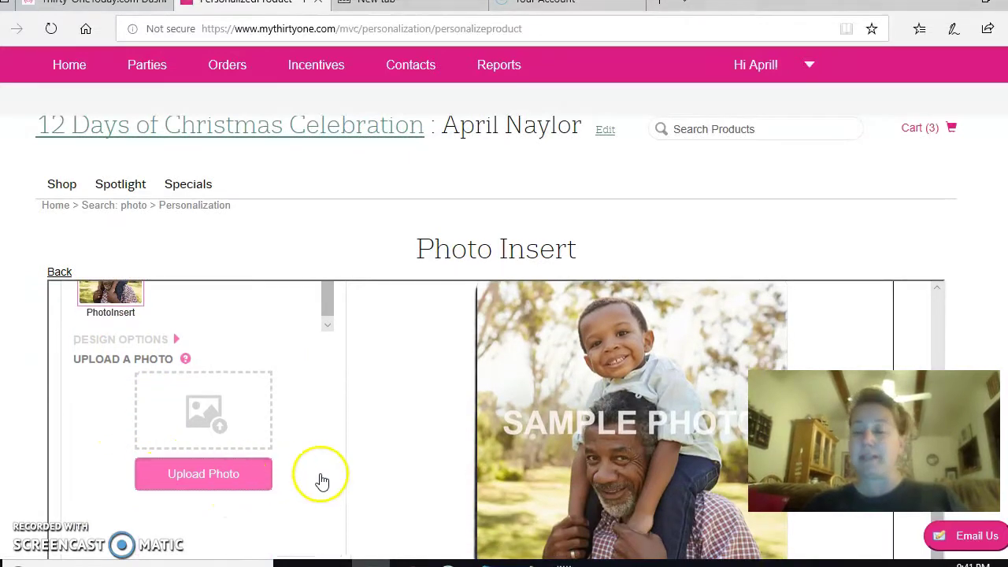
# - Upload the scout photo from the West Point folder into the photo editor
pyautogui.click(229, 472)
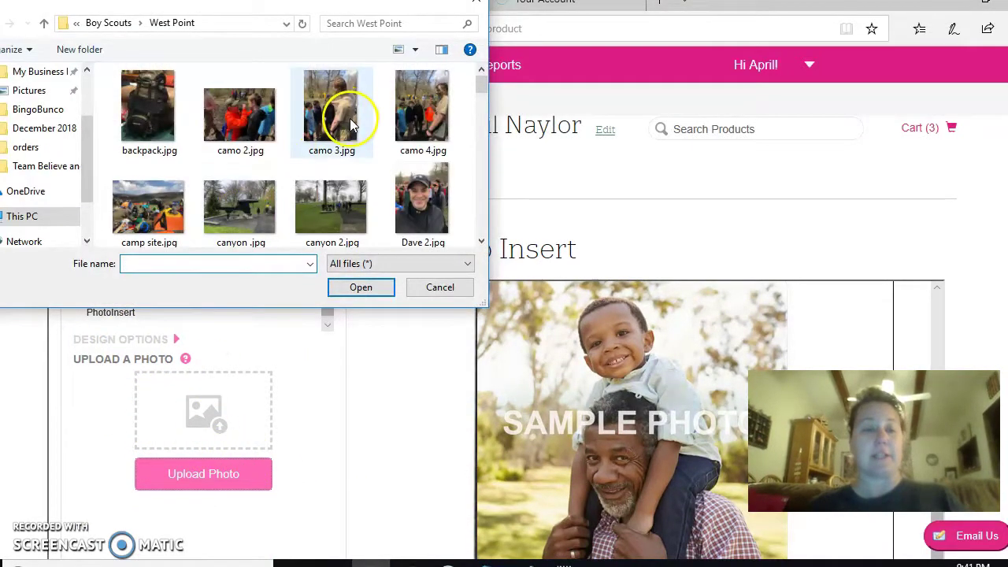
pyautogui.scroll(-2, 366, 197)
pyautogui.scroll(-4, 366, 197)
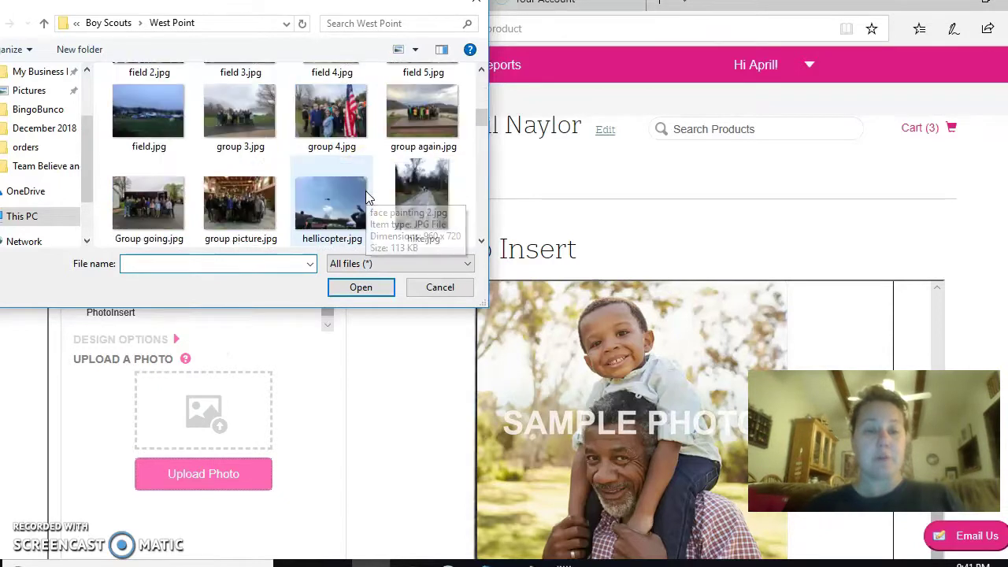
pyautogui.doubleClick(335, 195)
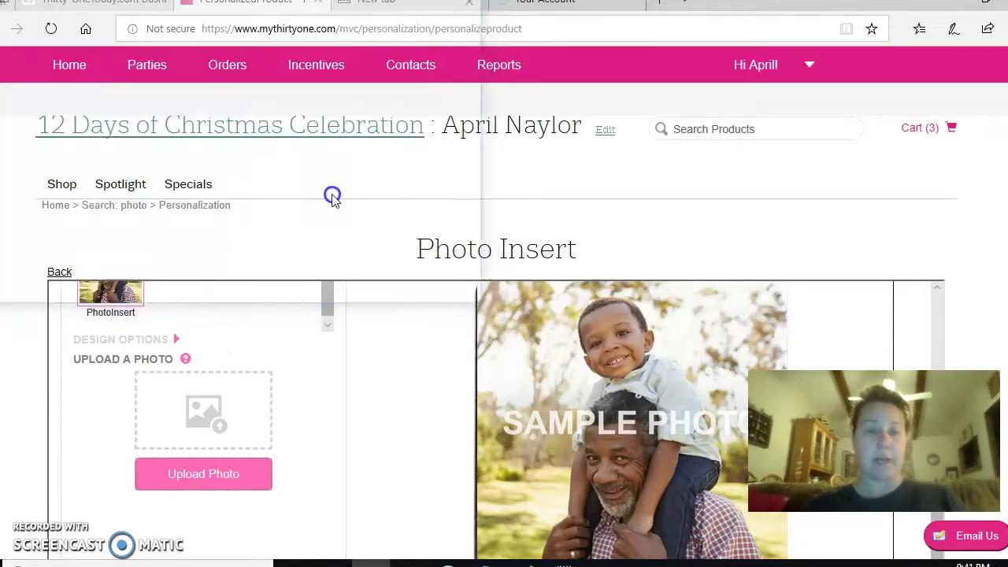
pyautogui.scroll(-4, 477, 444)
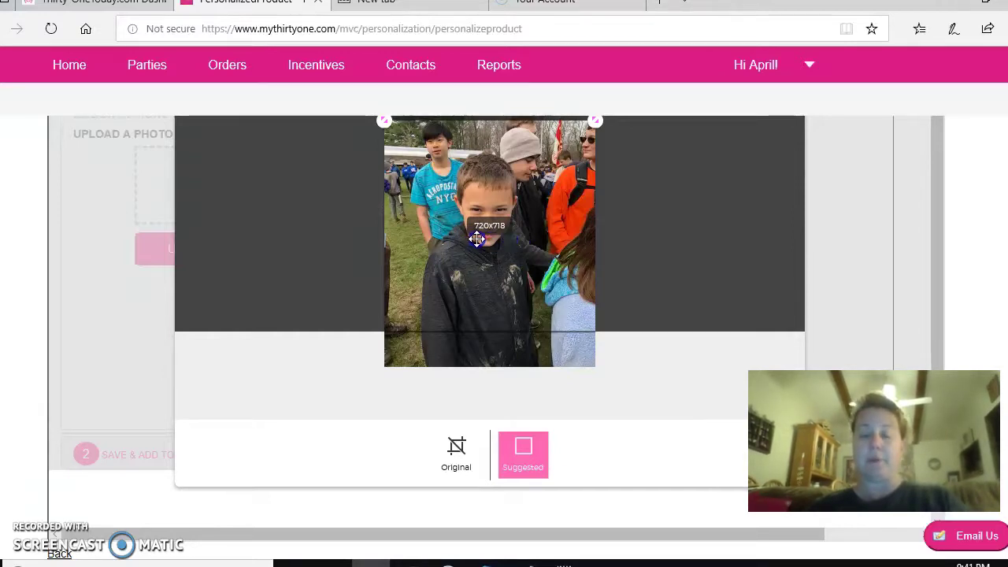
# - Position the crop box just below the top edge of the scout photo
pyautogui.scroll(1, 566, 300)
pyautogui.moveTo(533, 256); pyautogui.dragTo(634, 274)
pyautogui.scroll(1, 634, 272)
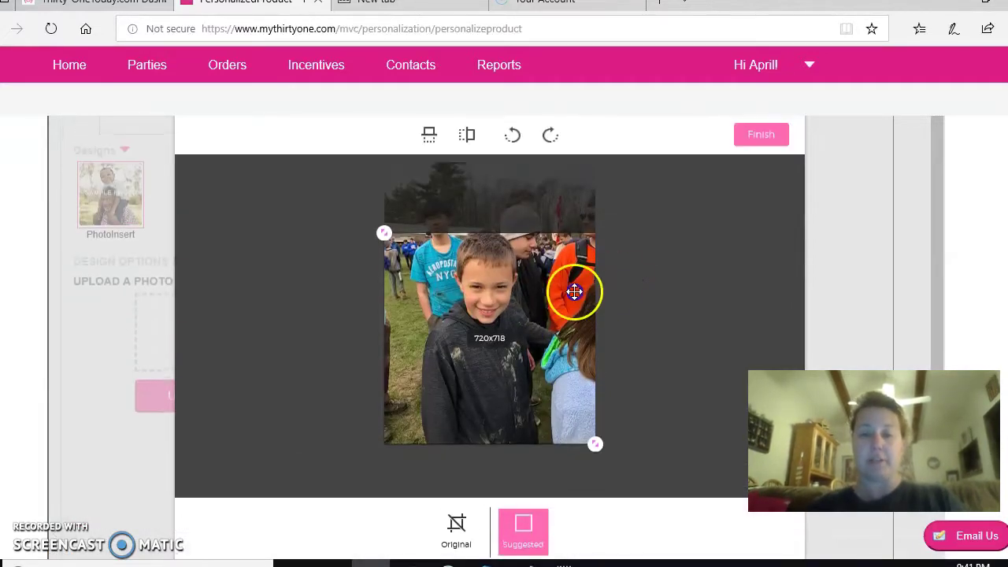
pyautogui.moveTo(574, 292); pyautogui.dragTo(557, 226)
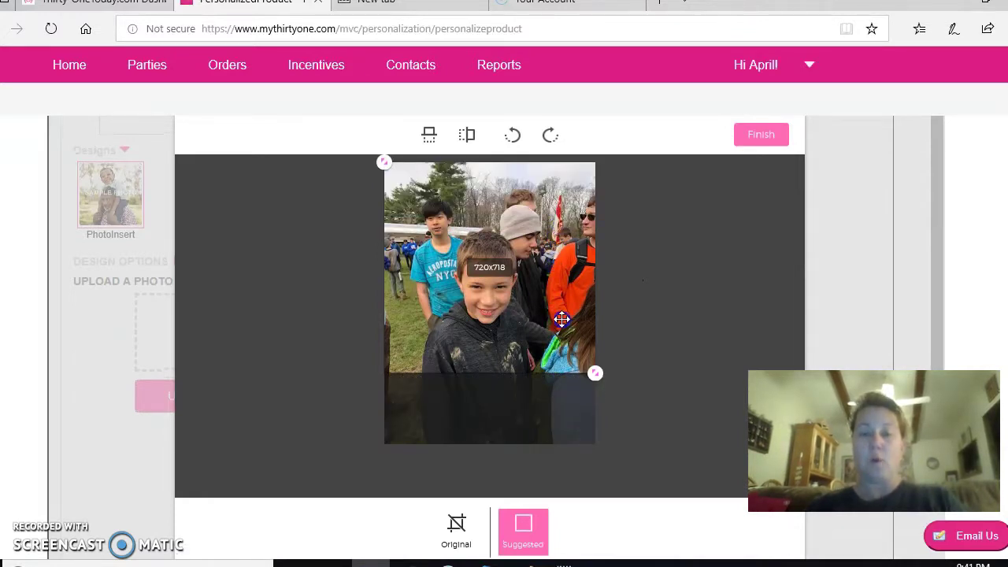
pyautogui.moveTo(541, 284); pyautogui.dragTo(544, 370)
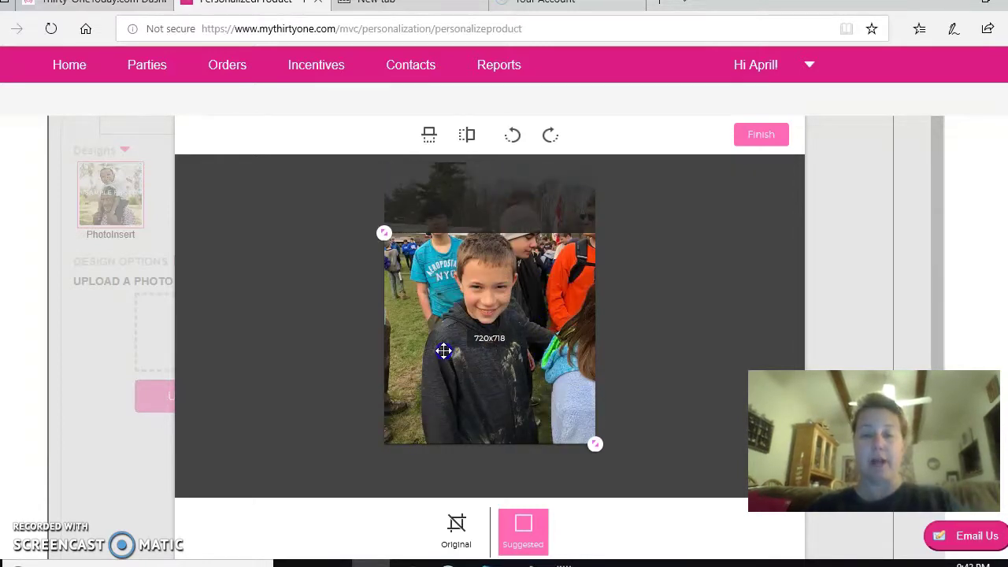
pyautogui.moveTo(505, 339); pyautogui.dragTo(513, 262)
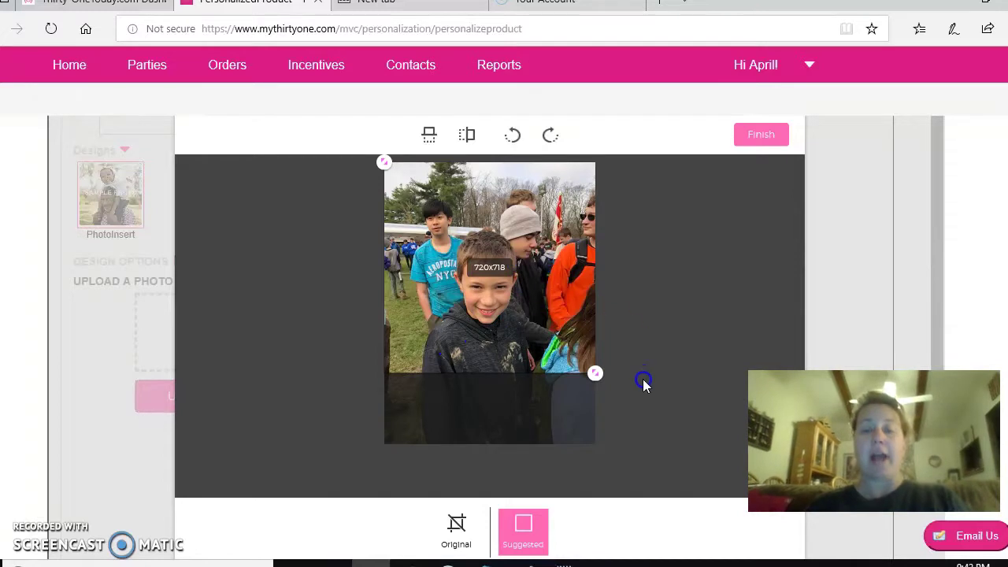
pyautogui.moveTo(552, 334); pyautogui.dragTo(552, 357)
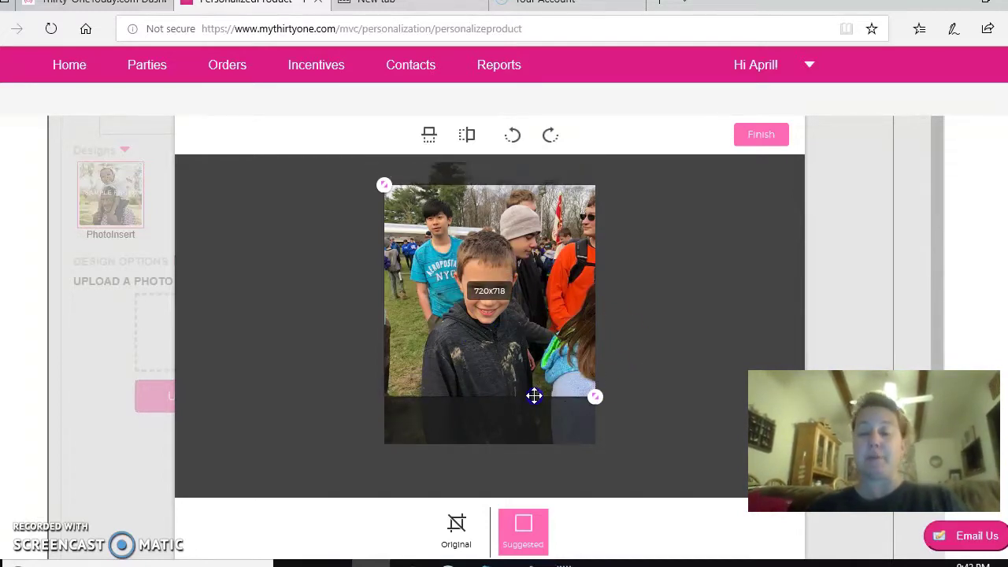
pyautogui.click(615, 429)
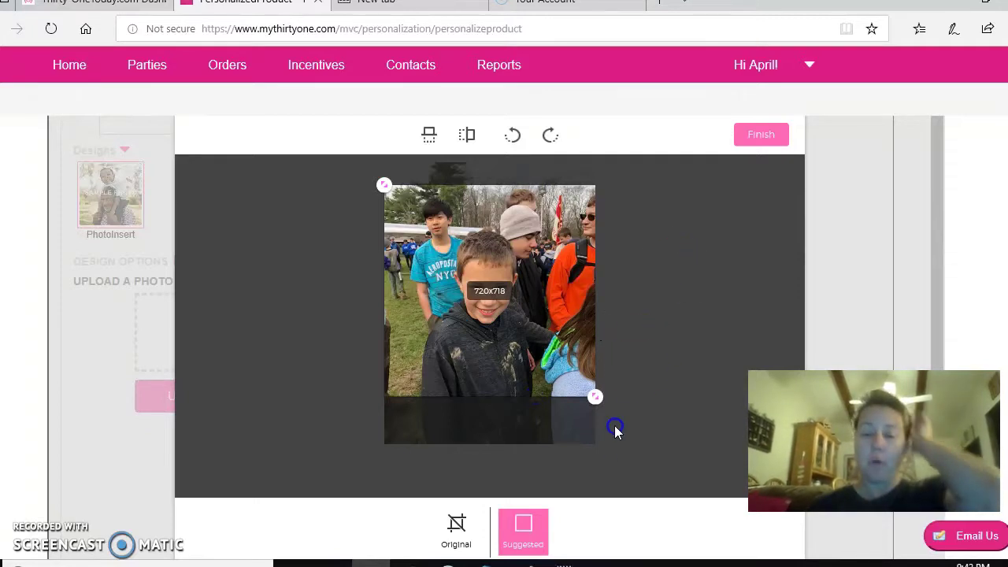
# - In Paint, open a scout picture from the Boy Scouts folder by its file name
pyautogui.moveTo(530, 562)
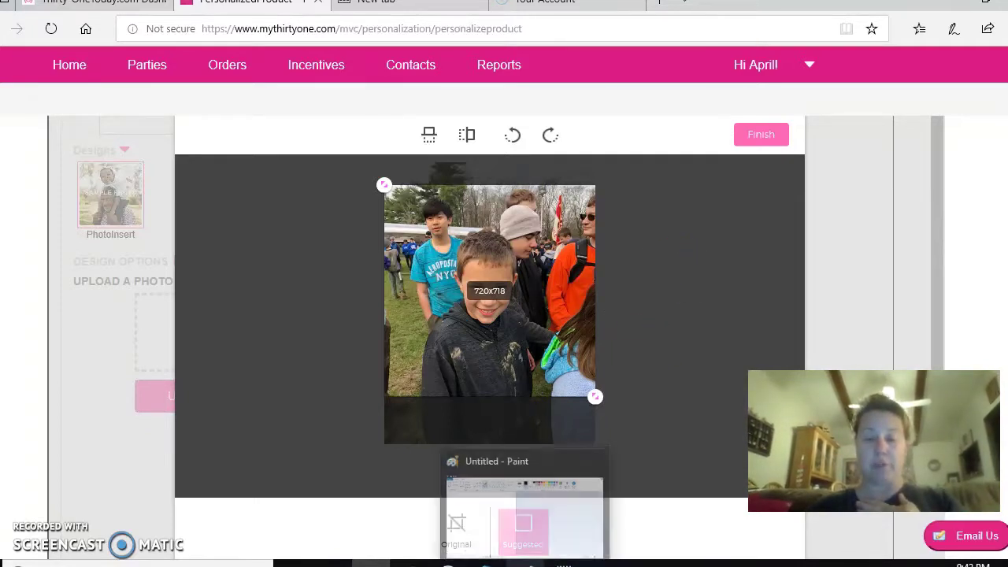
pyautogui.click(473, 528)
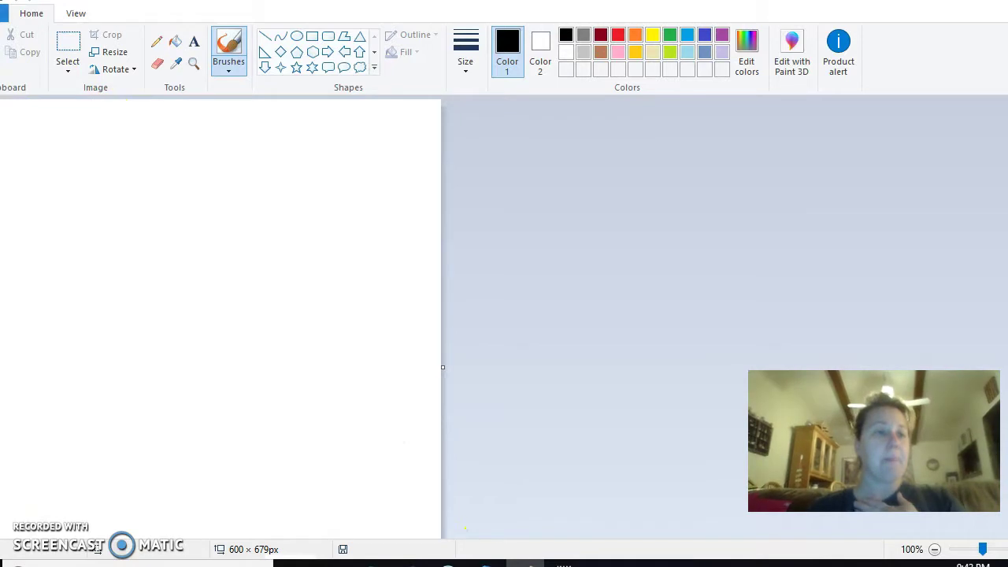
pyautogui.click(4, 13)
pyautogui.click(18, 72)
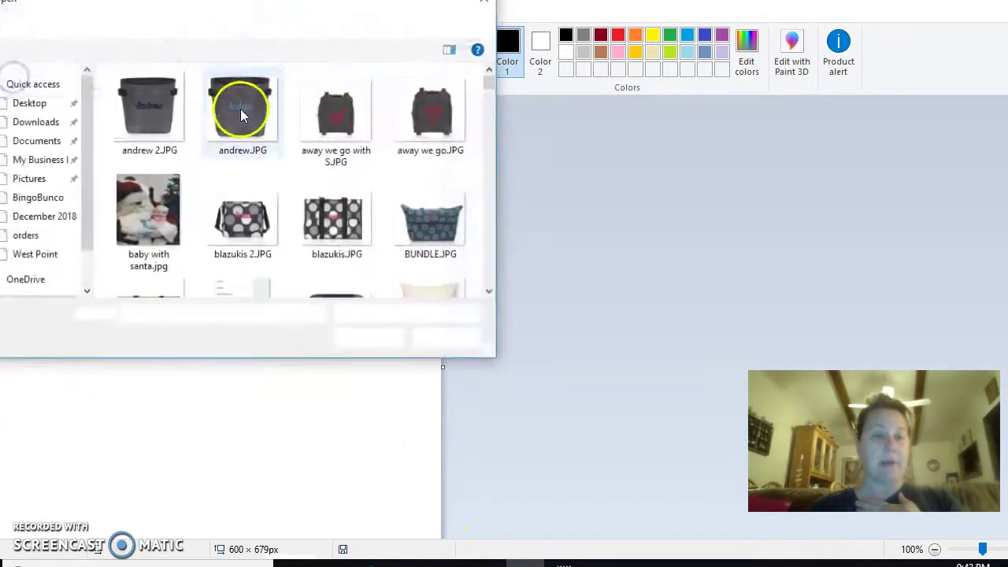
pyautogui.click(108, 21)
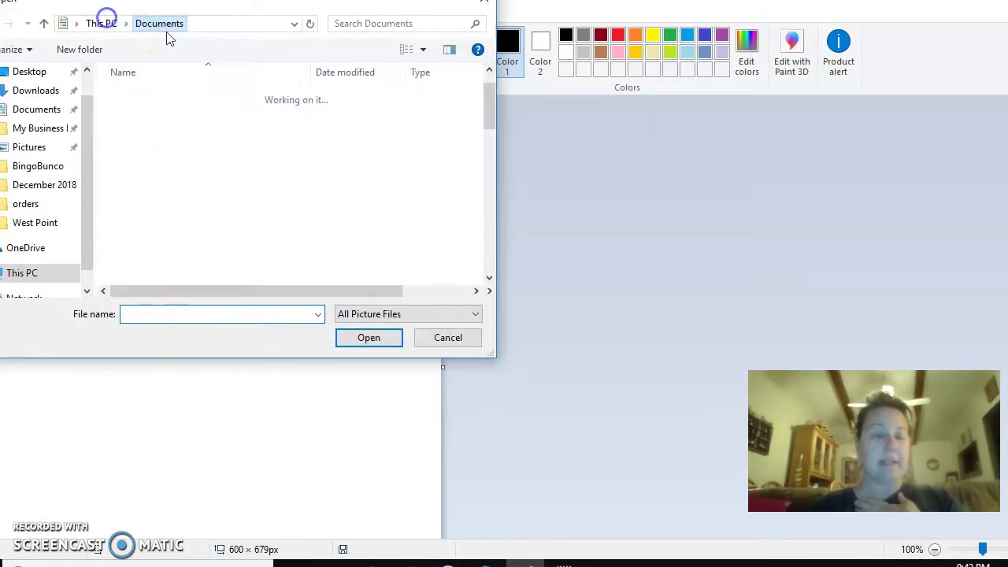
pyautogui.scroll(1, 155, 246)
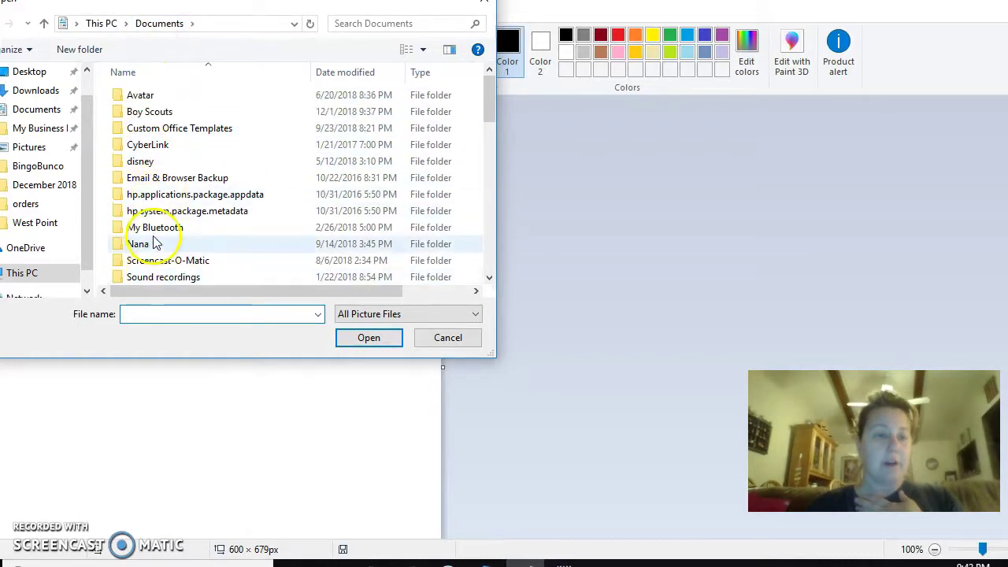
pyautogui.click(162, 114)
pyautogui.doubleClick(162, 114)
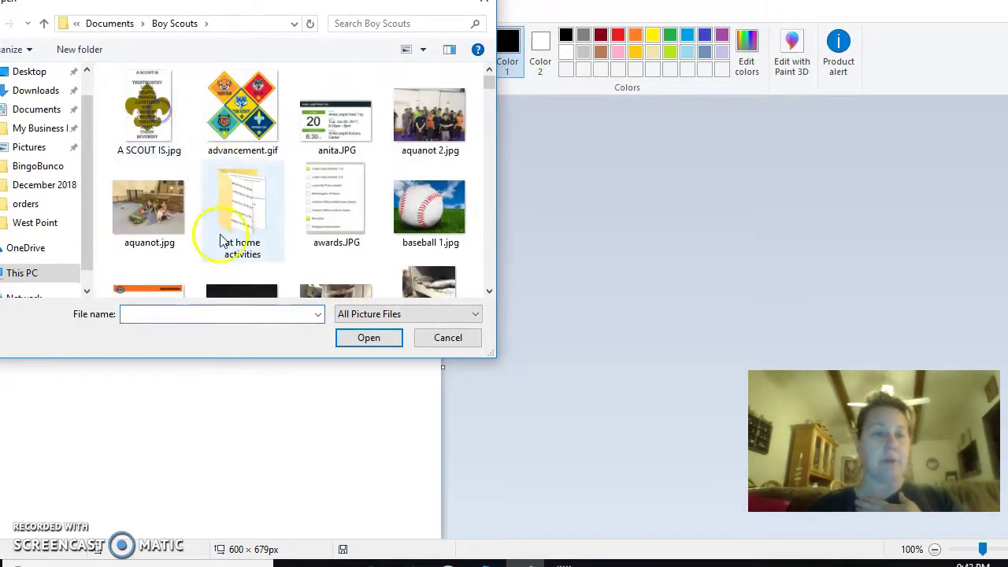
pyautogui.click(214, 313)
pyautogui.write('just')
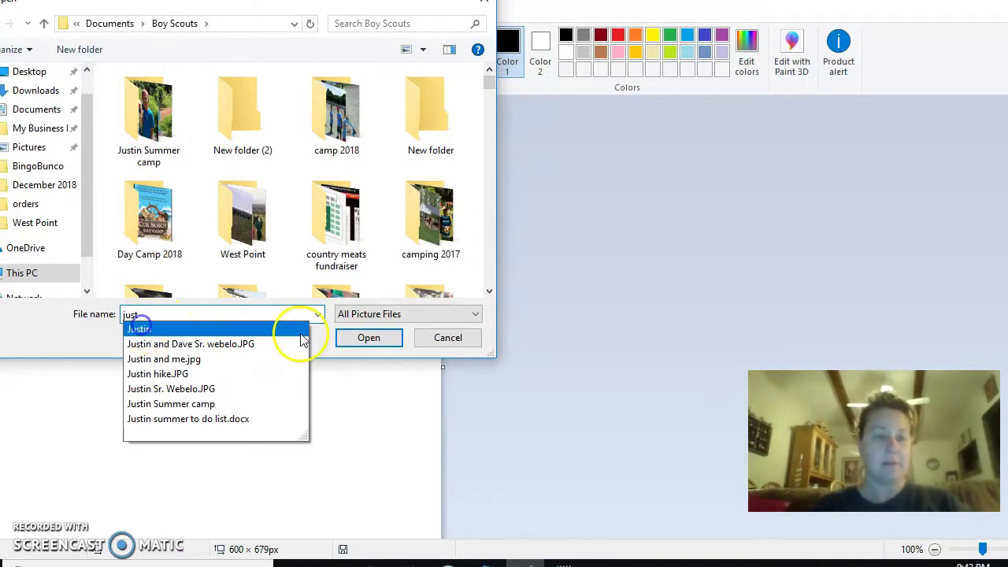
pyautogui.click(368, 337)
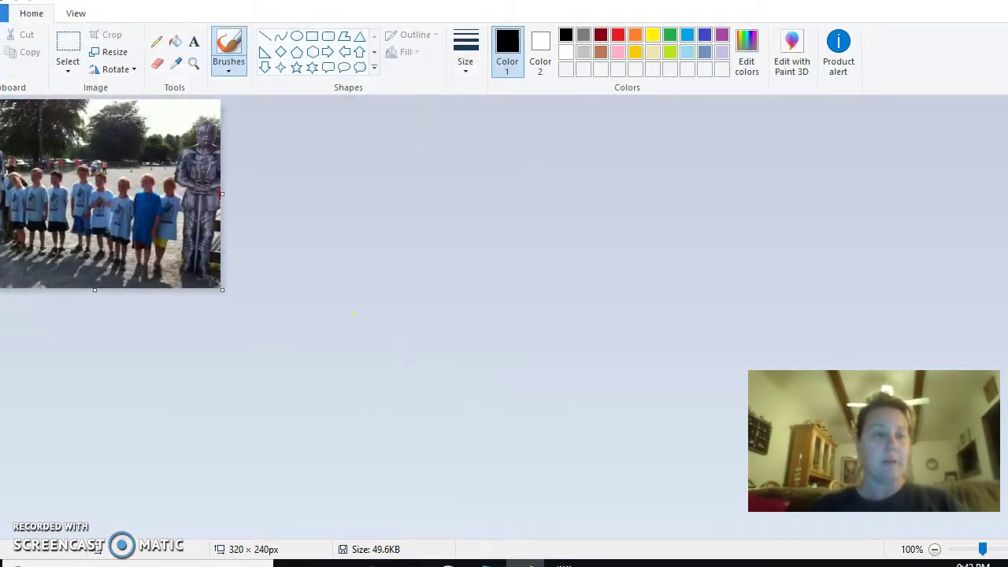
# - Open the 720 × 960 scout group photo from the West Point folder instead
pyautogui.click(4, 14)
pyautogui.click(11, 77)
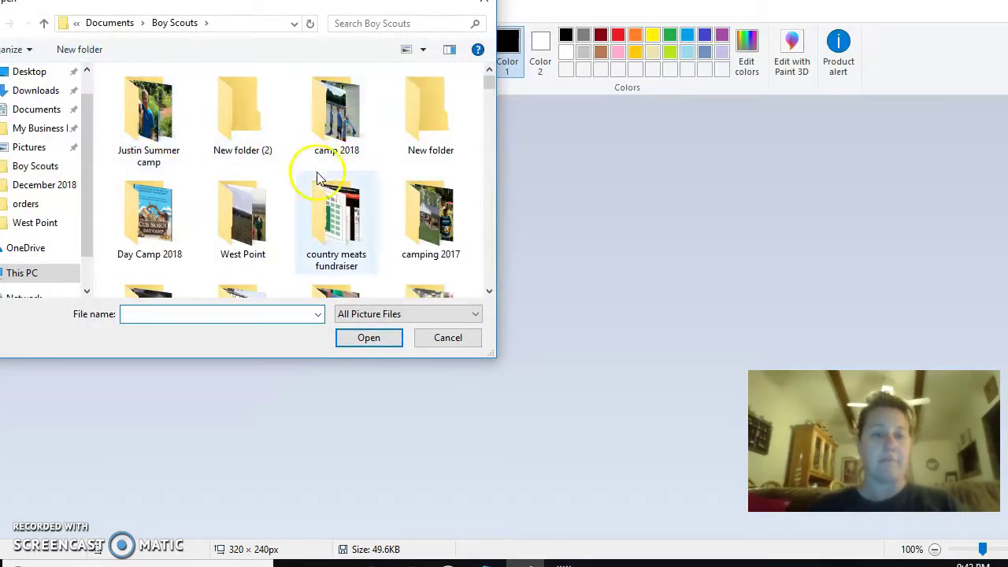
pyautogui.doubleClick(254, 226)
pyautogui.scroll(-3, 417, 228)
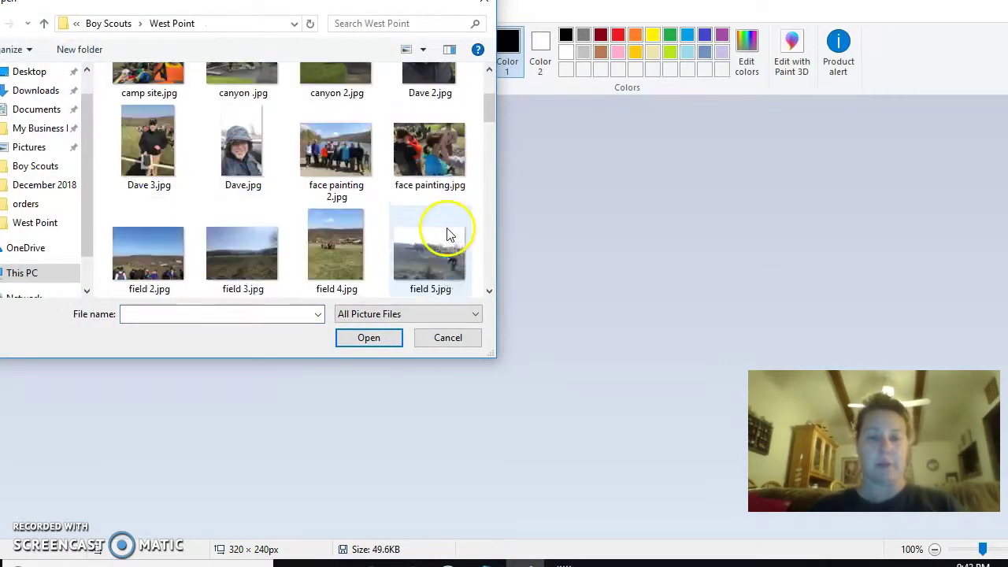
pyautogui.scroll(-4, 377, 220)
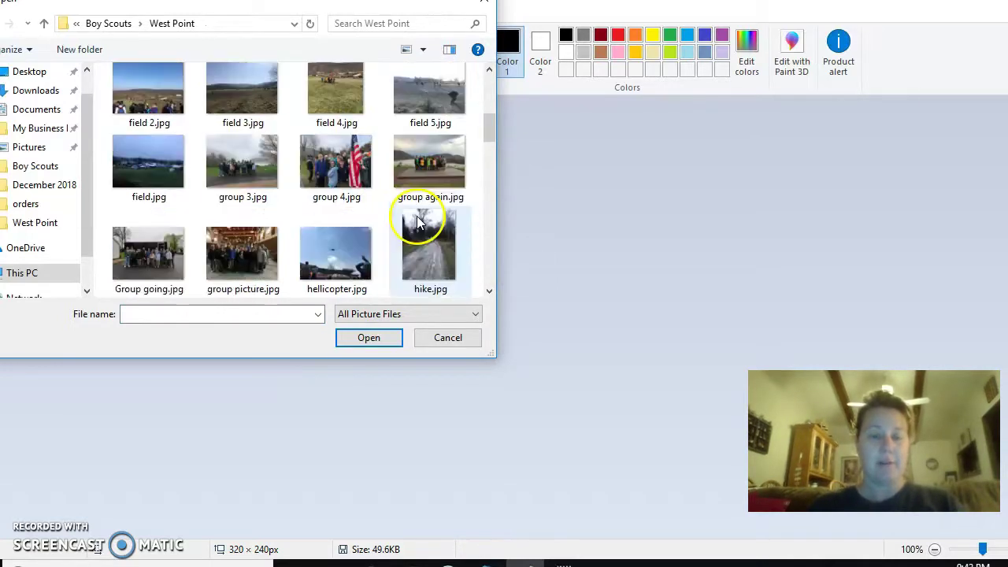
pyautogui.scroll(-2, 399, 227)
pyautogui.doubleClick(339, 244)
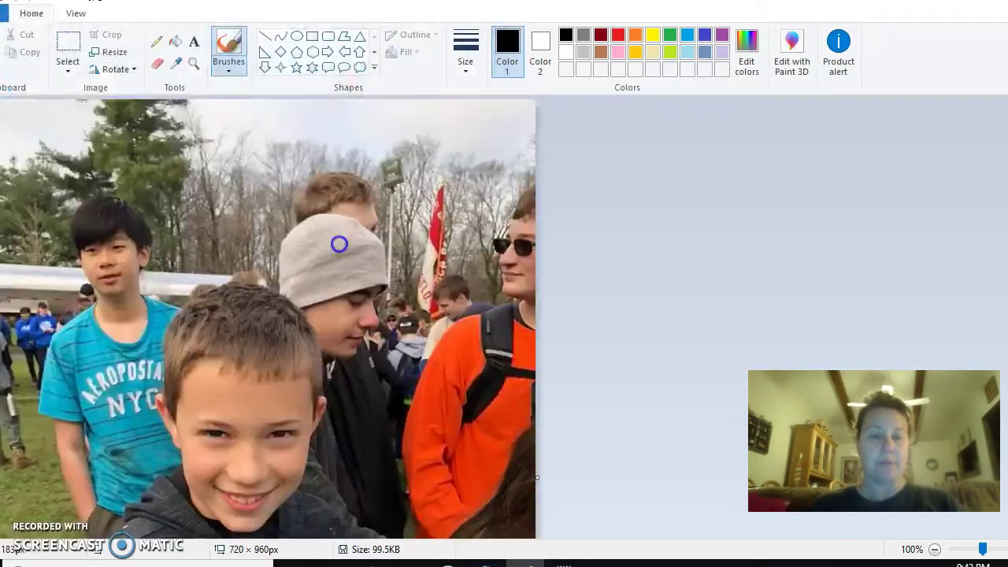
pyautogui.scroll(-5, 331, 425)
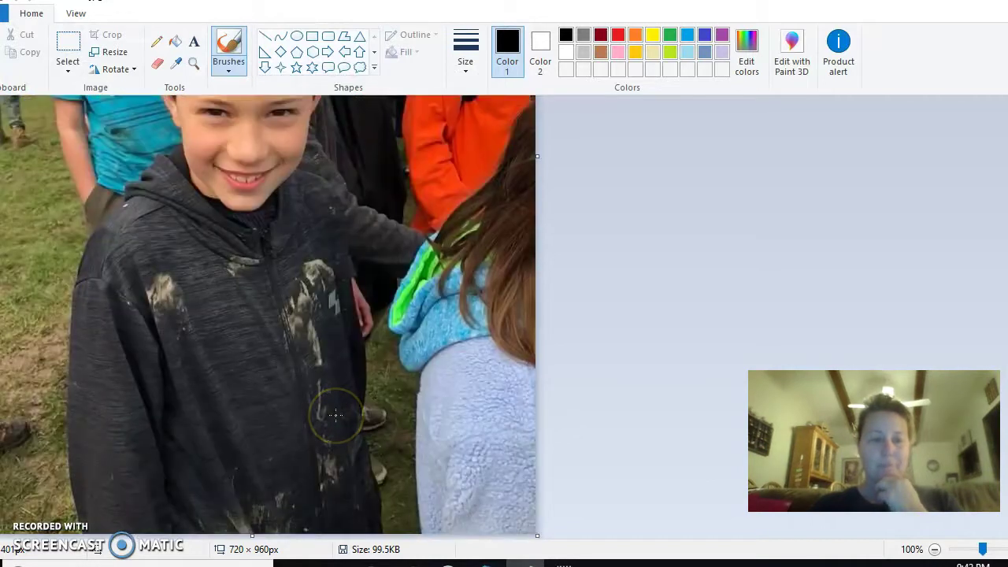
pyautogui.scroll(5, 334, 415)
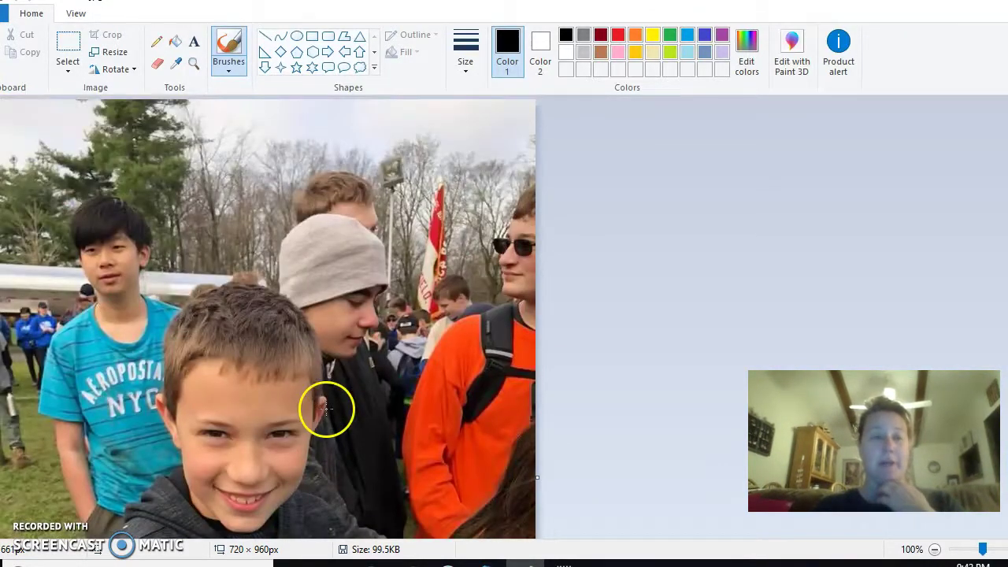
# - Resize the photo to 500 × 700 pixels with Maintain aspect ratio unchecked
pyautogui.click(108, 51)
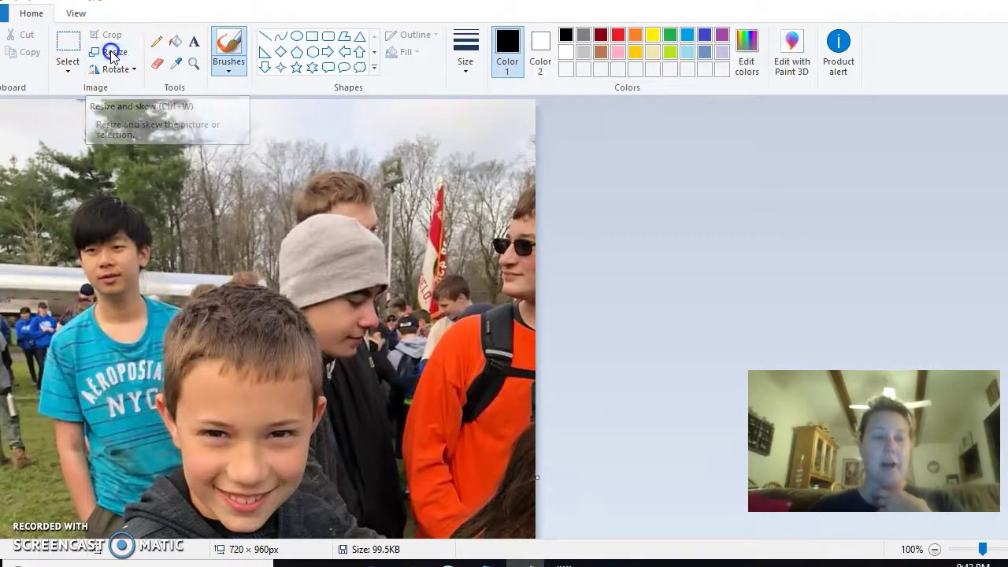
pyautogui.click(138, 109)
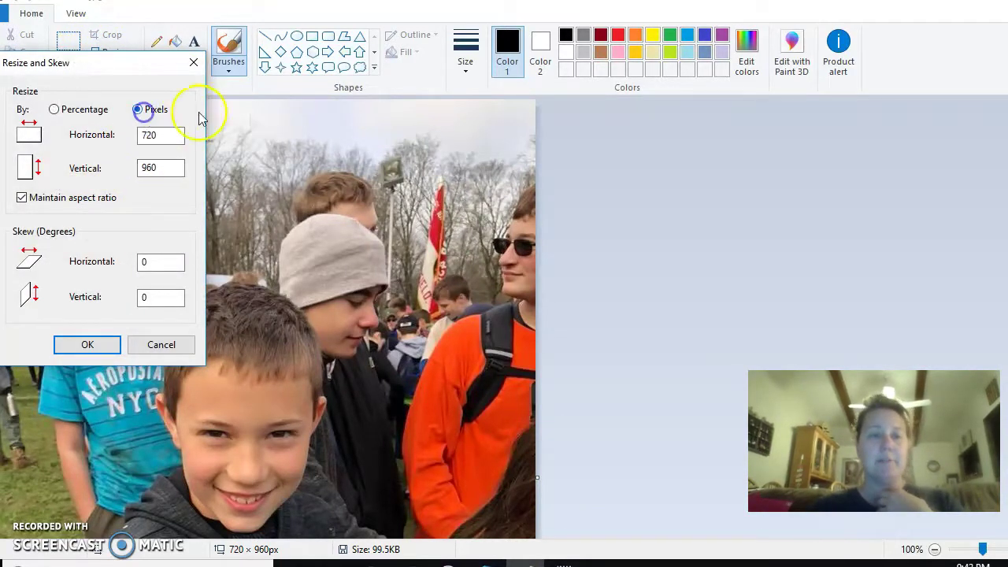
pyautogui.click(39, 197)
pyautogui.click(140, 196)
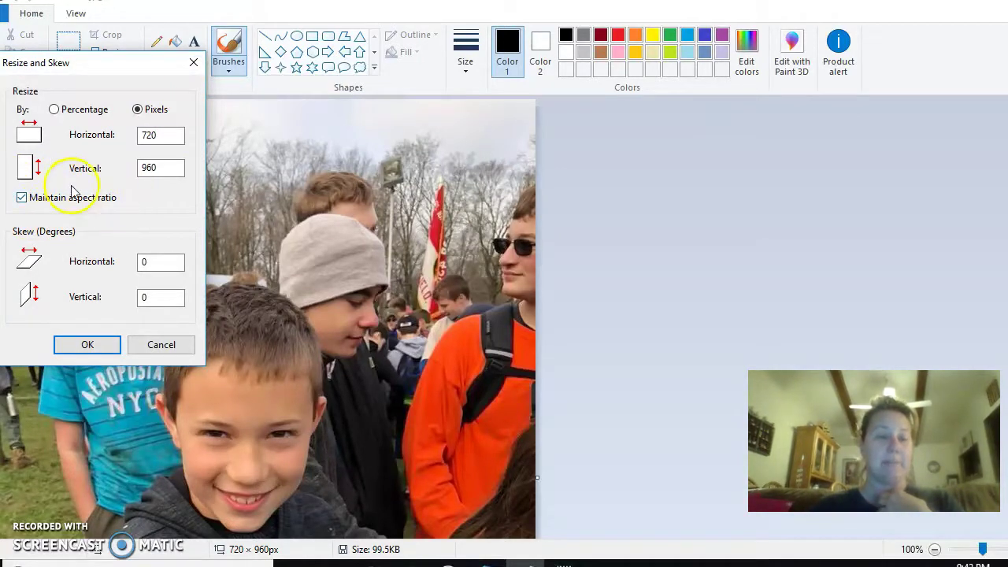
pyautogui.click(22, 198)
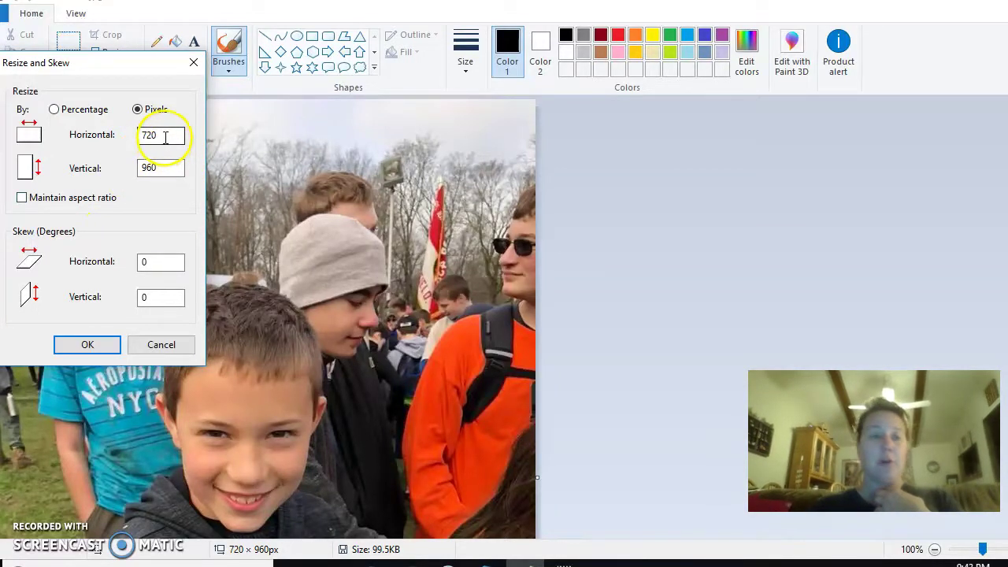
pyautogui.moveTo(165, 137); pyautogui.dragTo(90, 135)
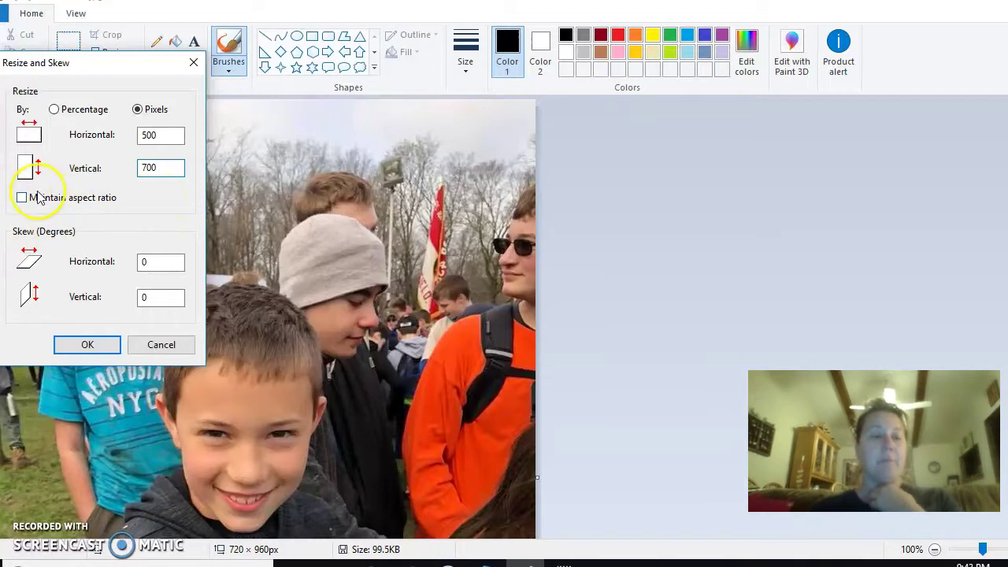
pyautogui.click(88, 345)
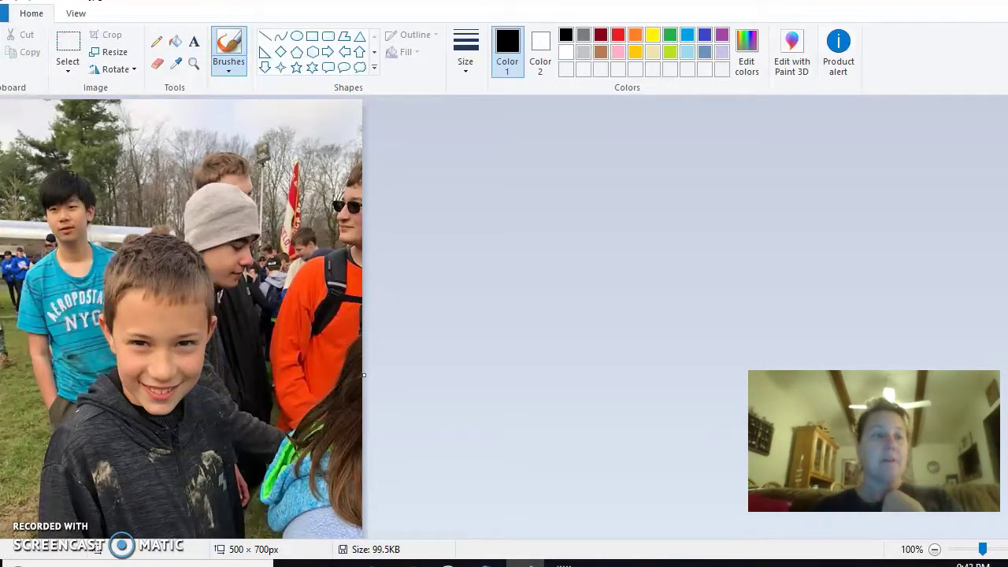
# - Save the resized copy as a new test JPEG and close the Thirty-One photo editor
pyautogui.click(4, 13)
pyautogui.click(16, 146)
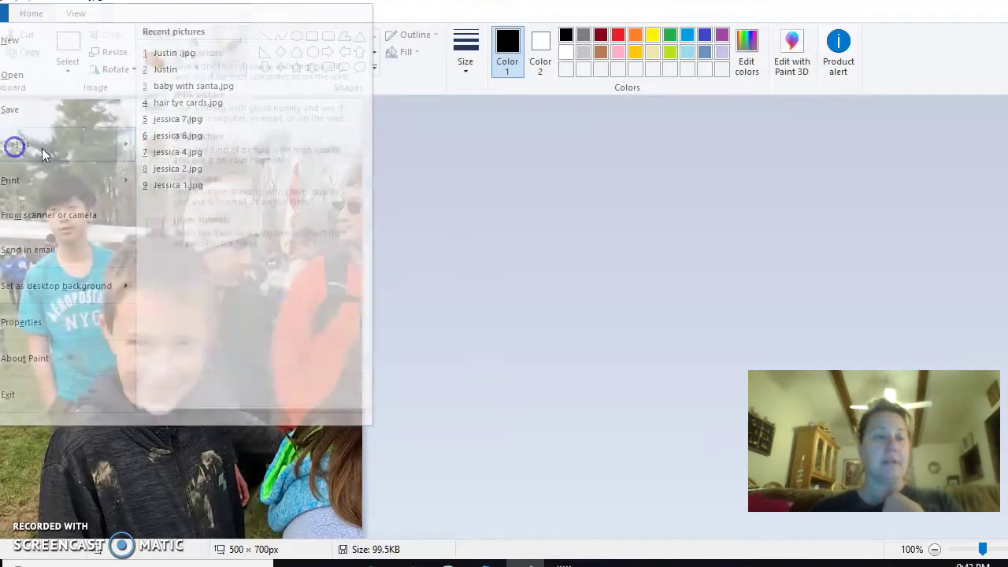
pyautogui.write('justin test')
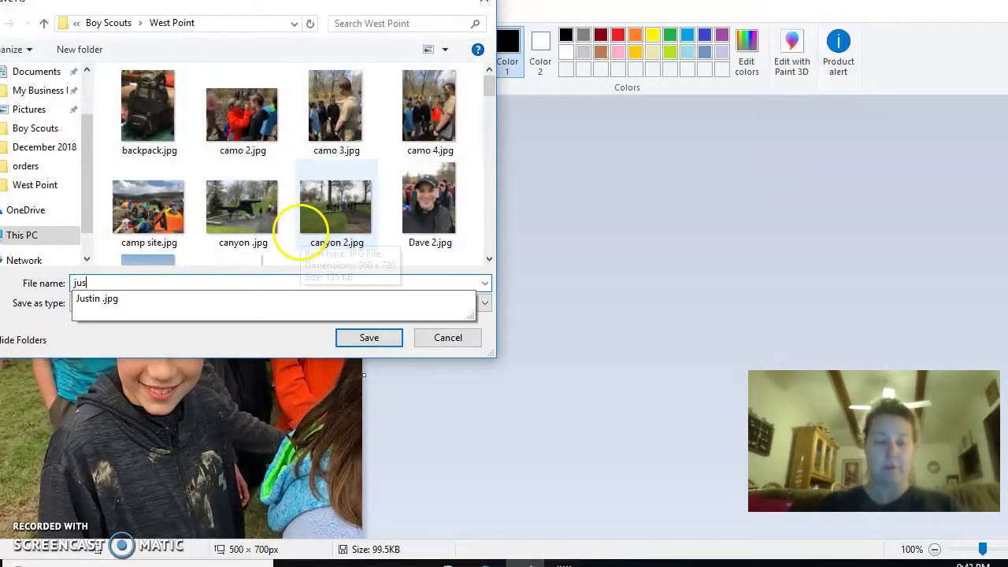
pyautogui.press('Return')
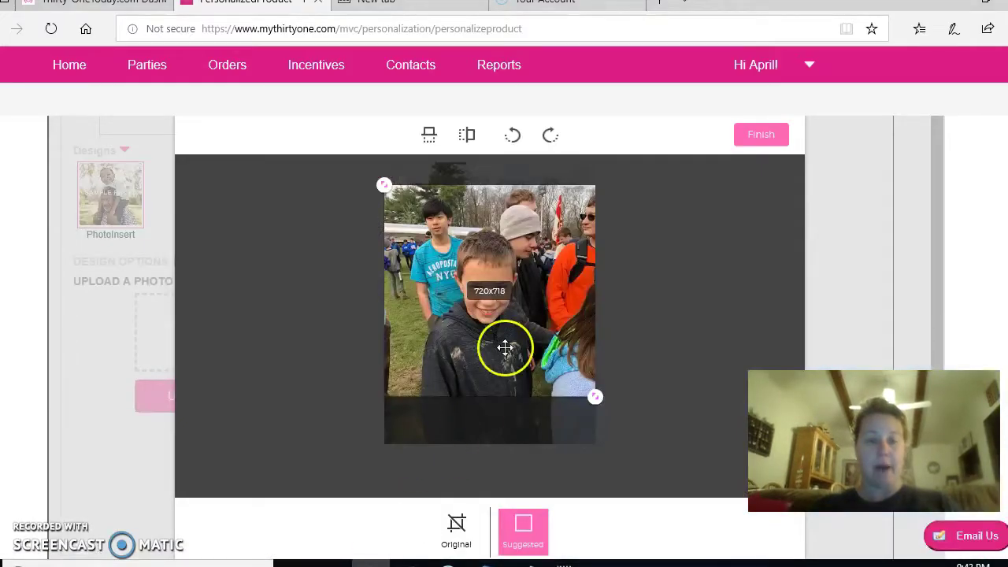
pyautogui.scroll(2, 756, 144)
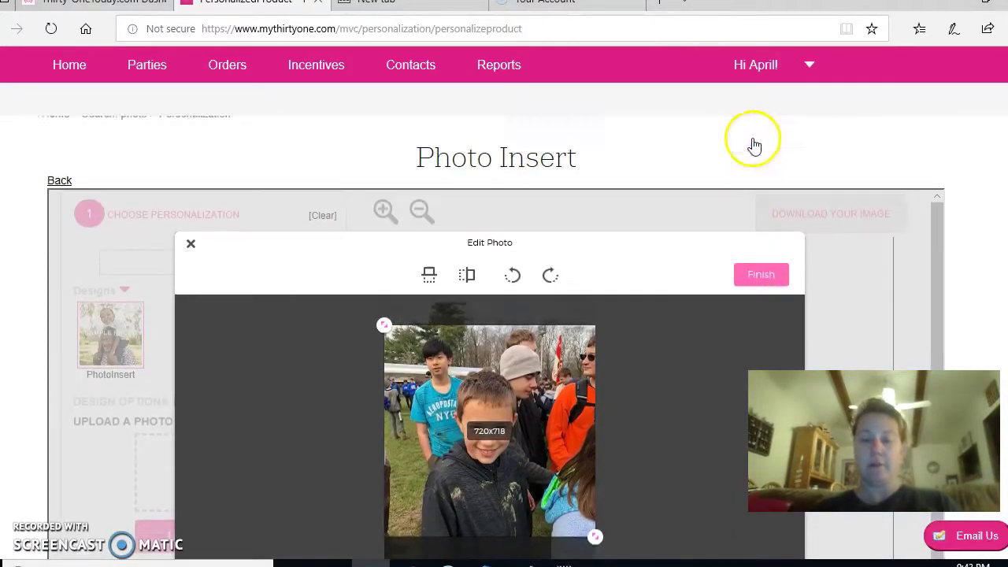
pyautogui.scroll(-1, 756, 157)
pyautogui.click(761, 211)
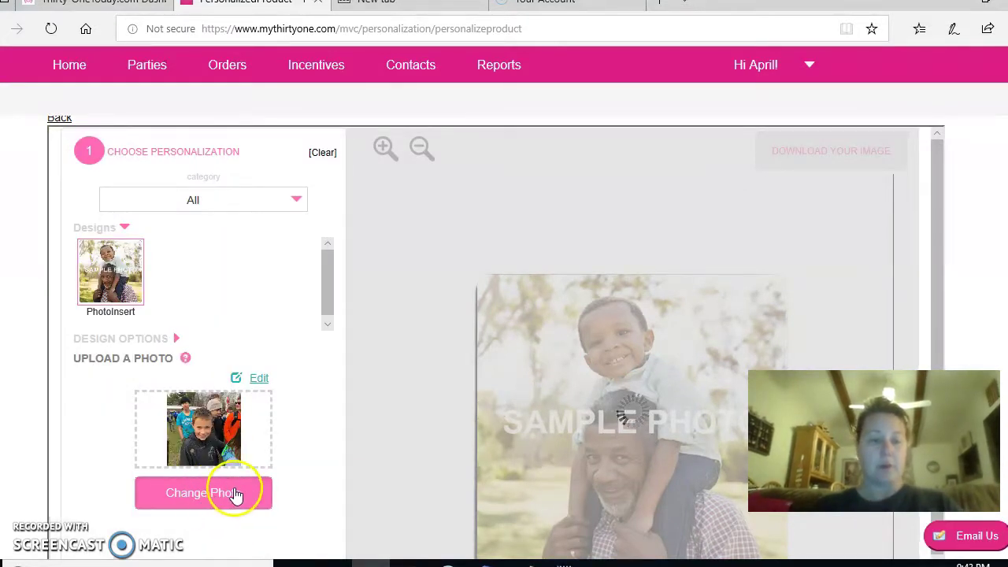
# - Replace the insert photo with the resized test JPEG
pyautogui.click(234, 493)
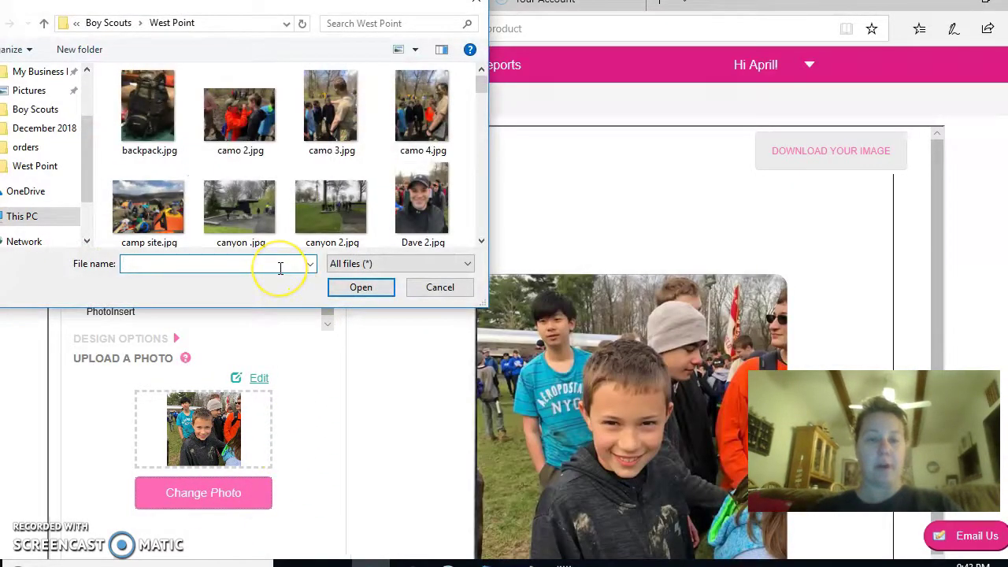
pyautogui.write('justin')
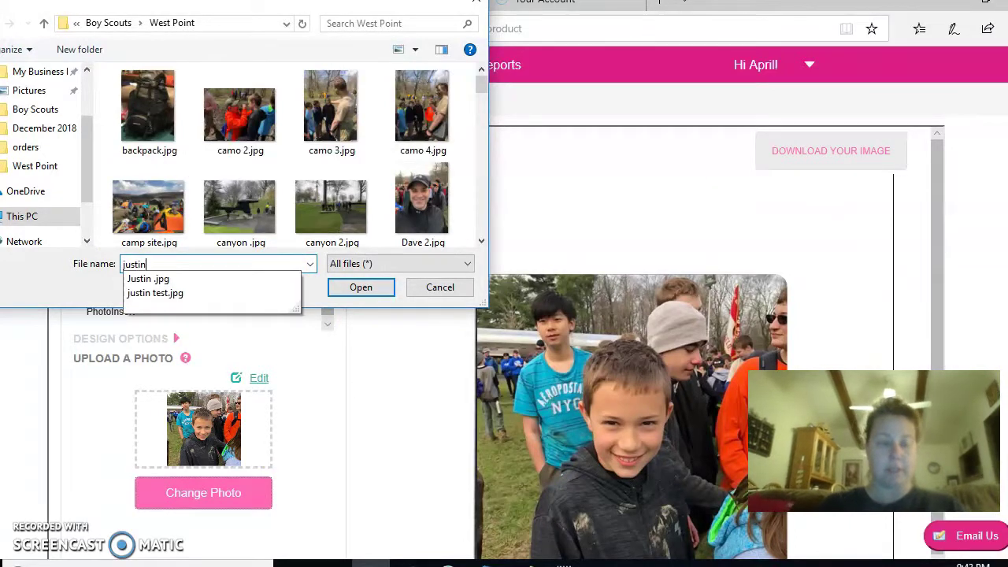
pyautogui.press('Down')
pyautogui.press('Down')
pyautogui.press('Return')
# - Move the 500x498 crop area up to the top of the photo
pyautogui.click(457, 390)
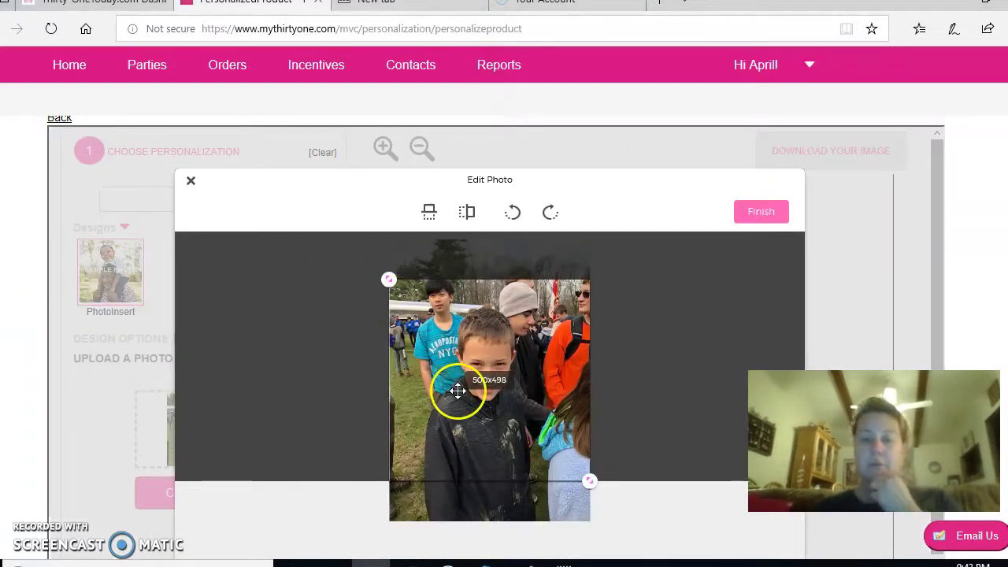
pyautogui.moveTo(458, 390); pyautogui.dragTo(493, 499)
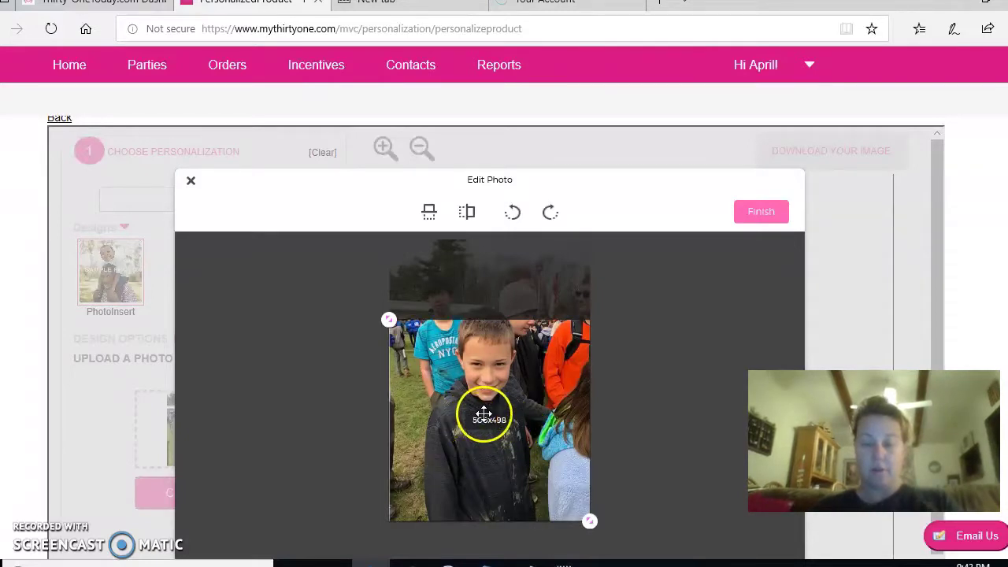
pyautogui.moveTo(486, 414); pyautogui.dragTo(491, 384)
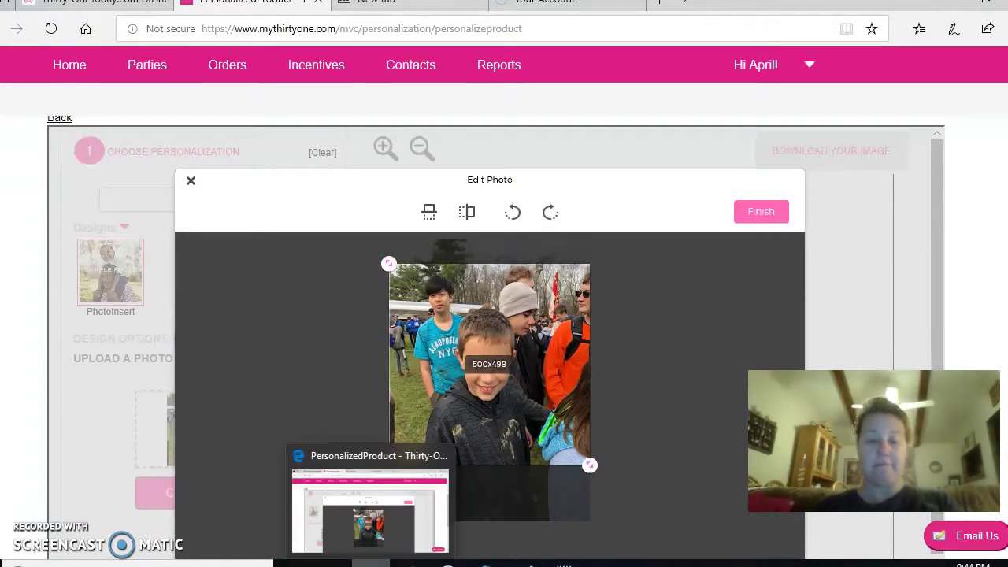
# - Squeeze the photo in Paint to 200 × 700 pixels without keeping proportions
pyautogui.click(525, 561)
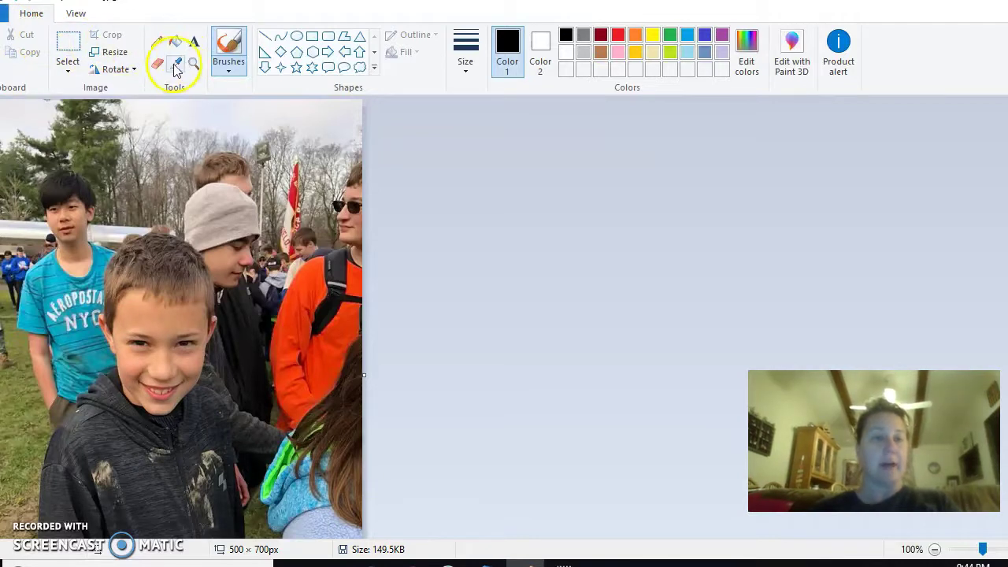
pyautogui.click(107, 55)
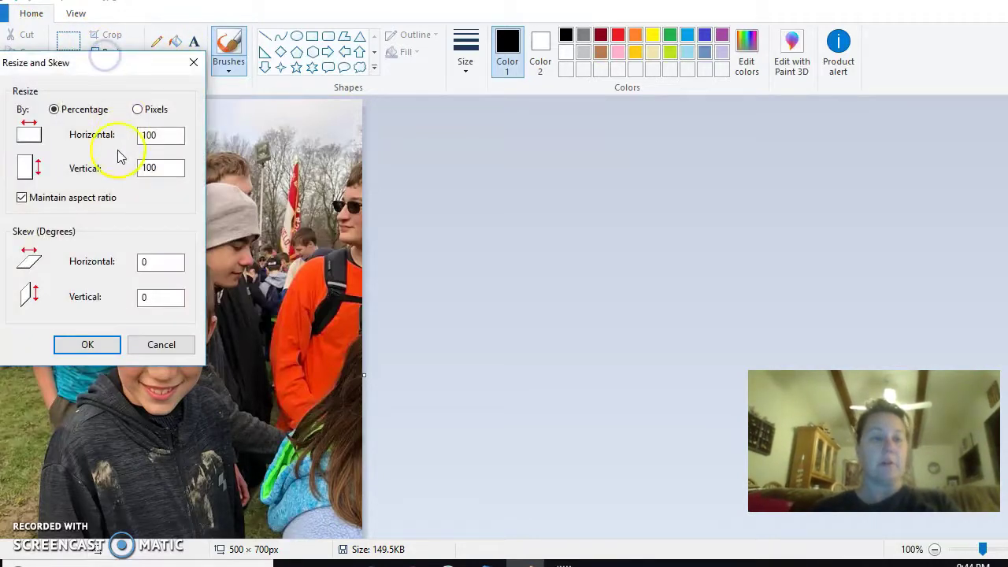
pyautogui.click(21, 197)
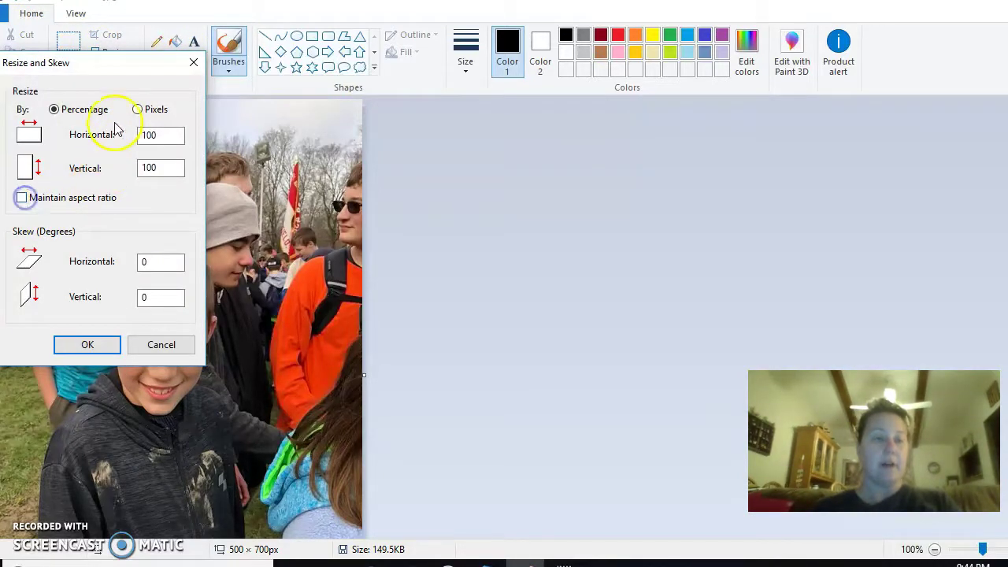
pyautogui.click(138, 109)
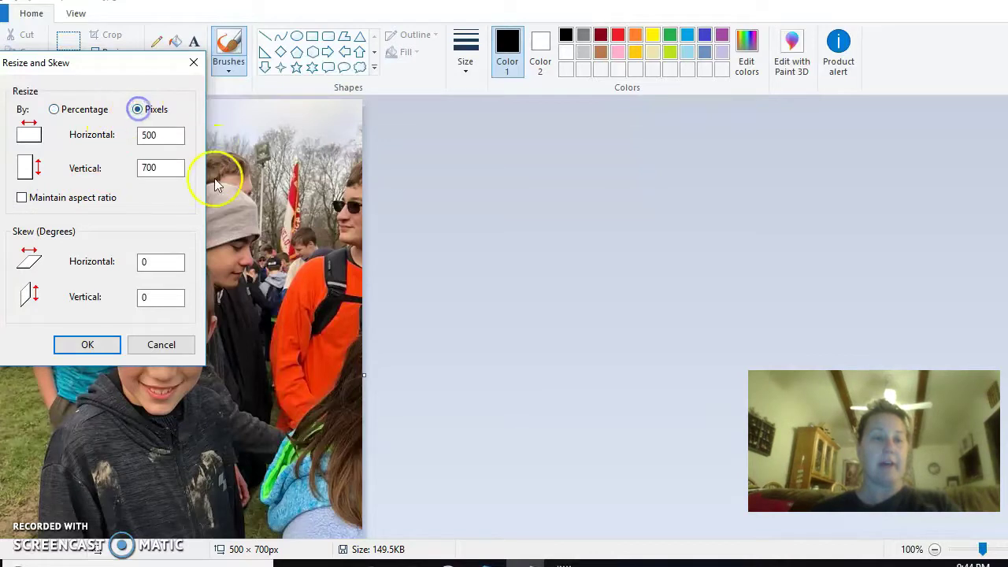
pyautogui.click(180, 138)
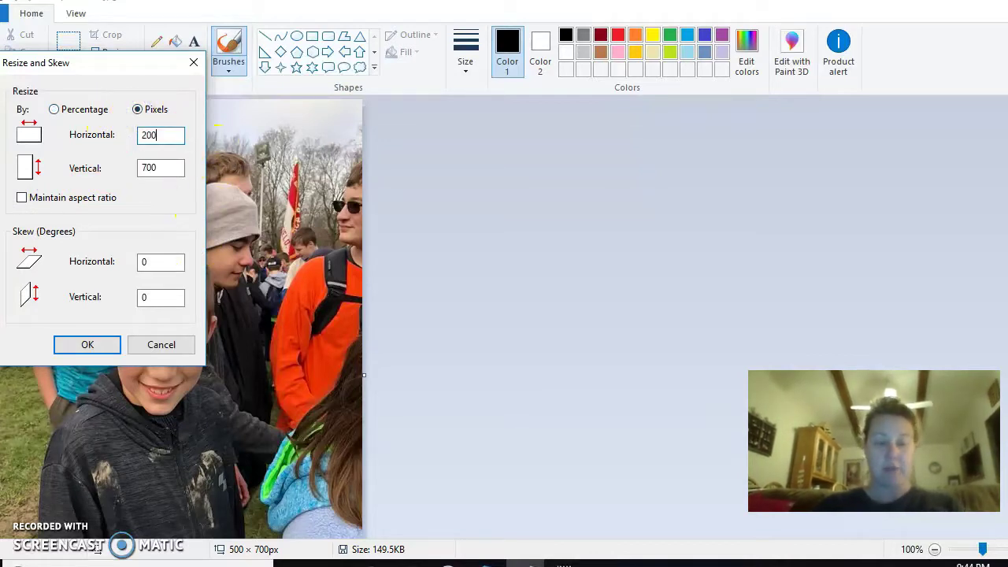
pyautogui.click(98, 344)
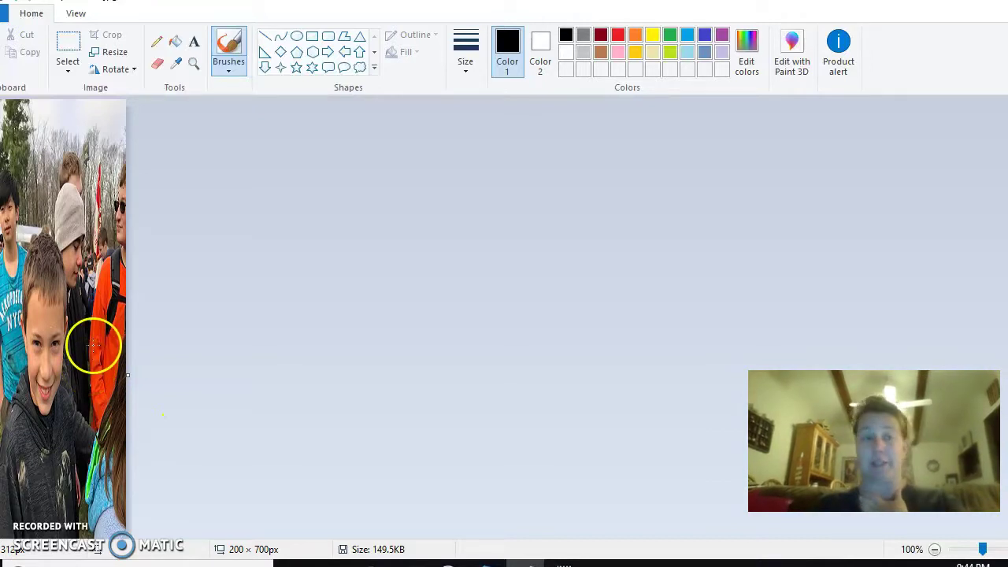
# - Change the photo's height to 500 pixels with proportions unlocked
pyautogui.click(117, 58)
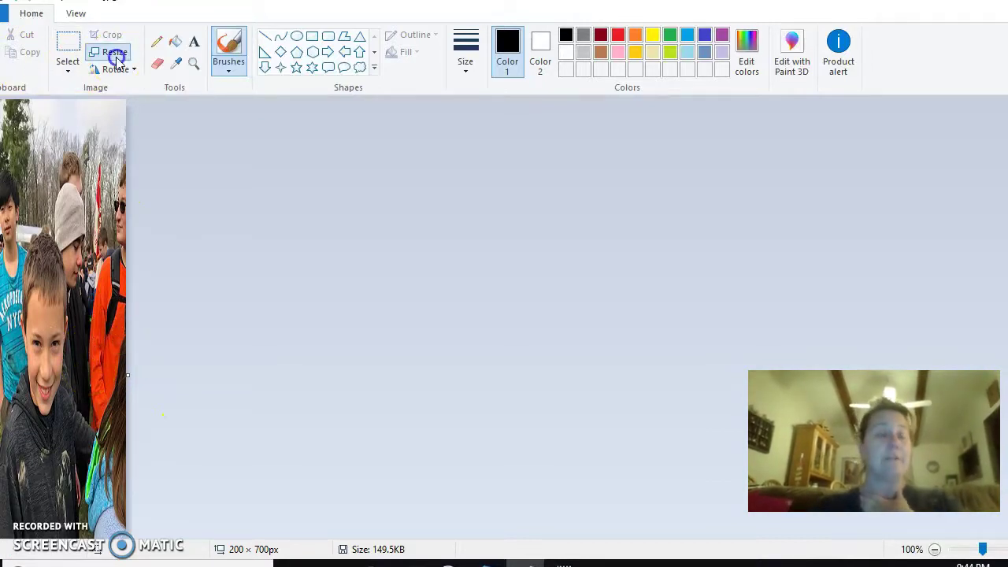
pyautogui.click(138, 110)
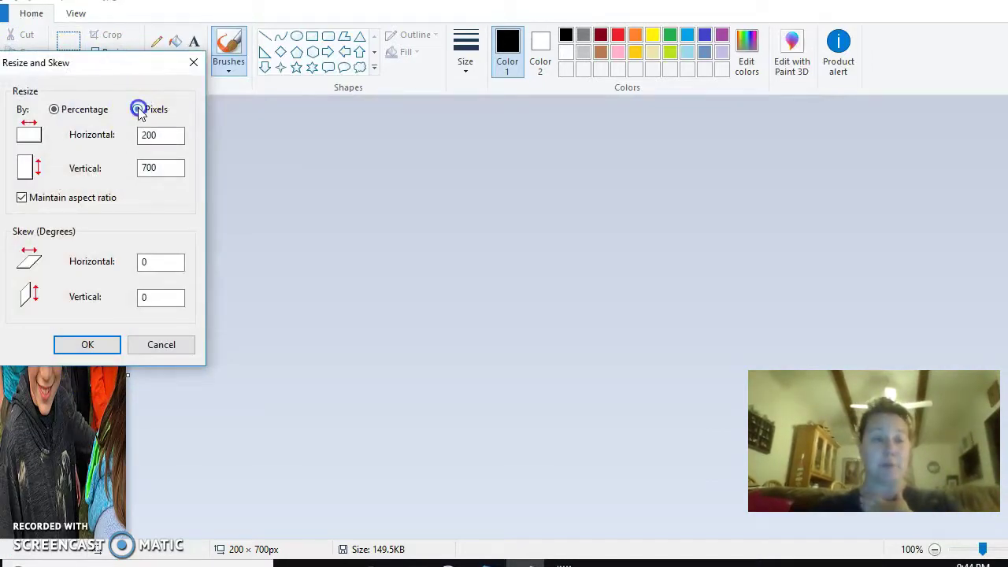
pyautogui.click(20, 197)
pyautogui.moveTo(177, 135); pyautogui.dragTo(94, 134)
pyautogui.moveTo(167, 172); pyautogui.dragTo(132, 176)
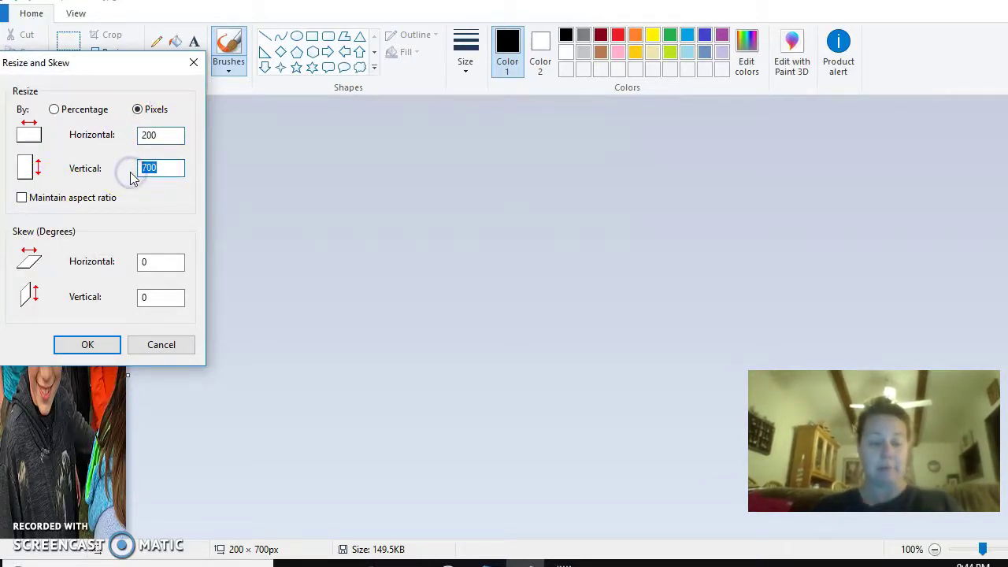
pyautogui.write('500')
pyautogui.press('Return')
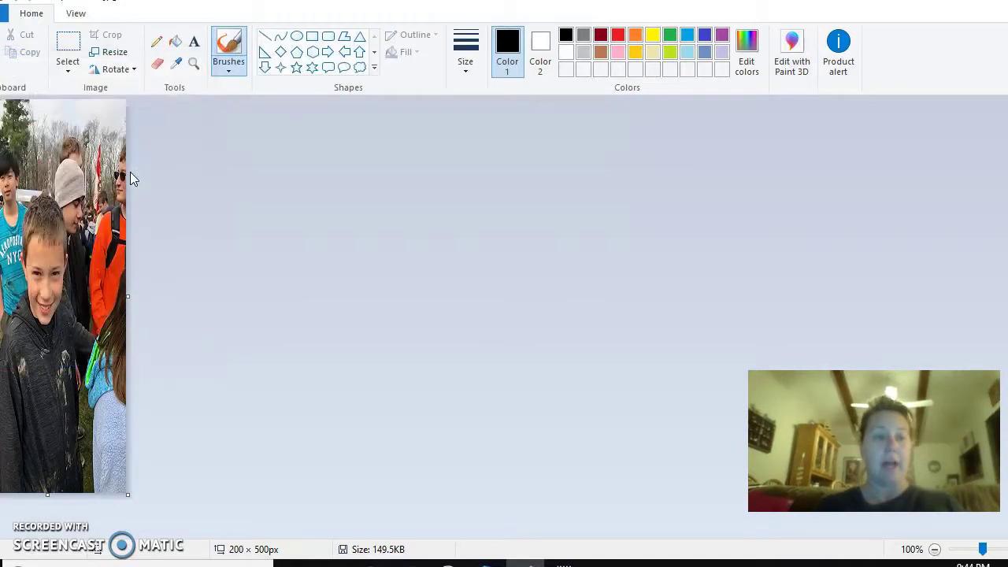
# - Widen the photo to 700 pixels, making it 700 × 500
pyautogui.click(110, 52)
pyautogui.click(139, 109)
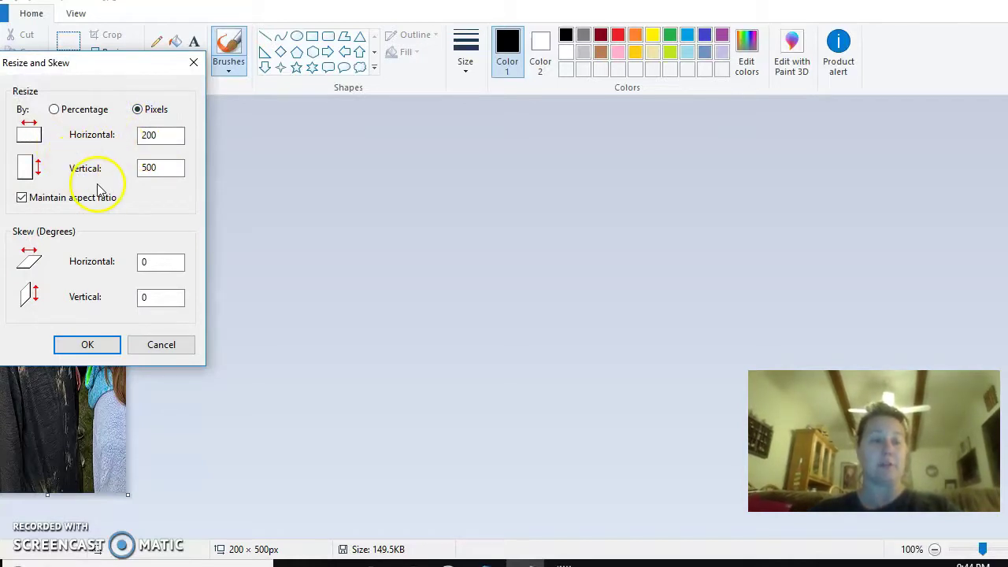
pyautogui.click(23, 202)
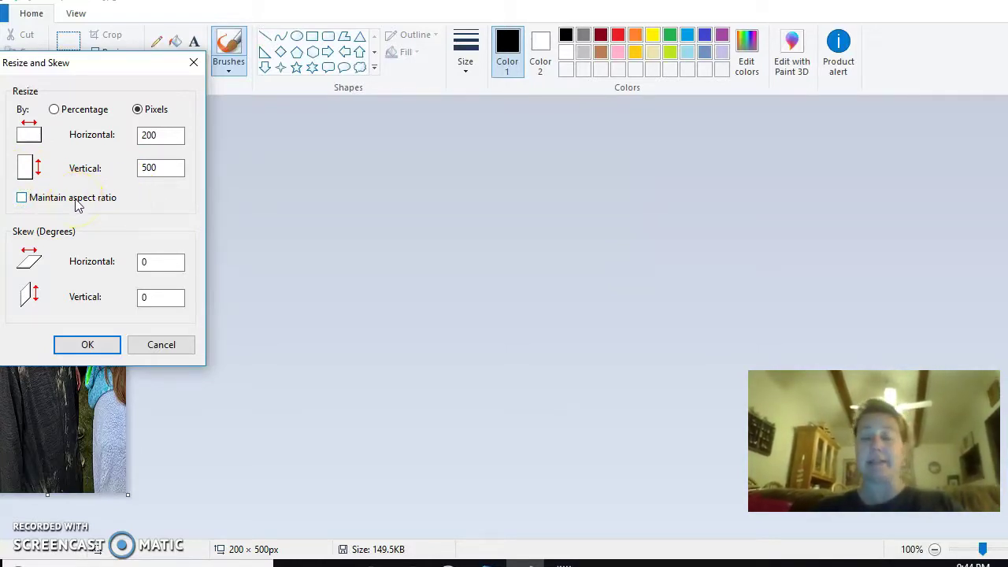
pyautogui.click(170, 137)
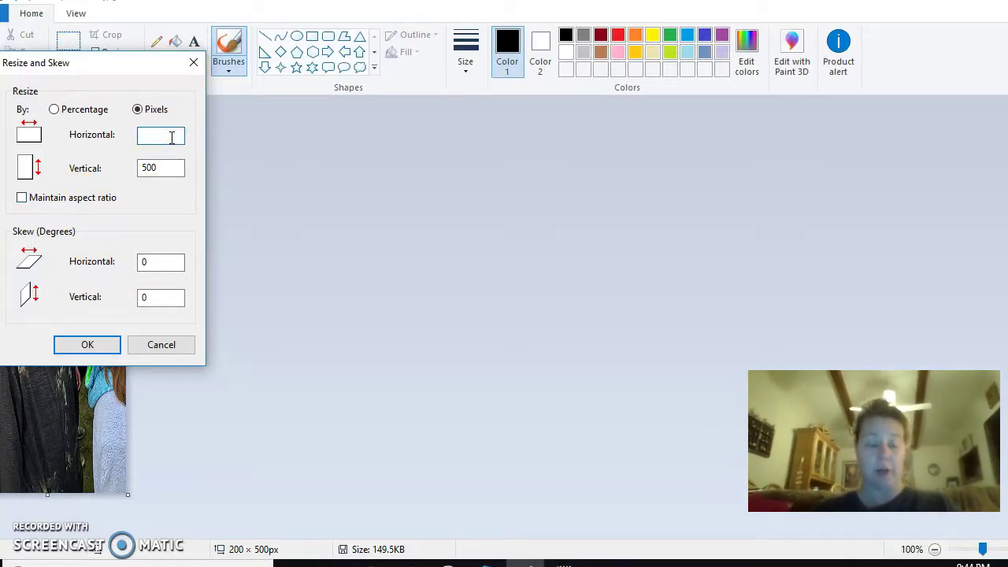
pyautogui.click(87, 345)
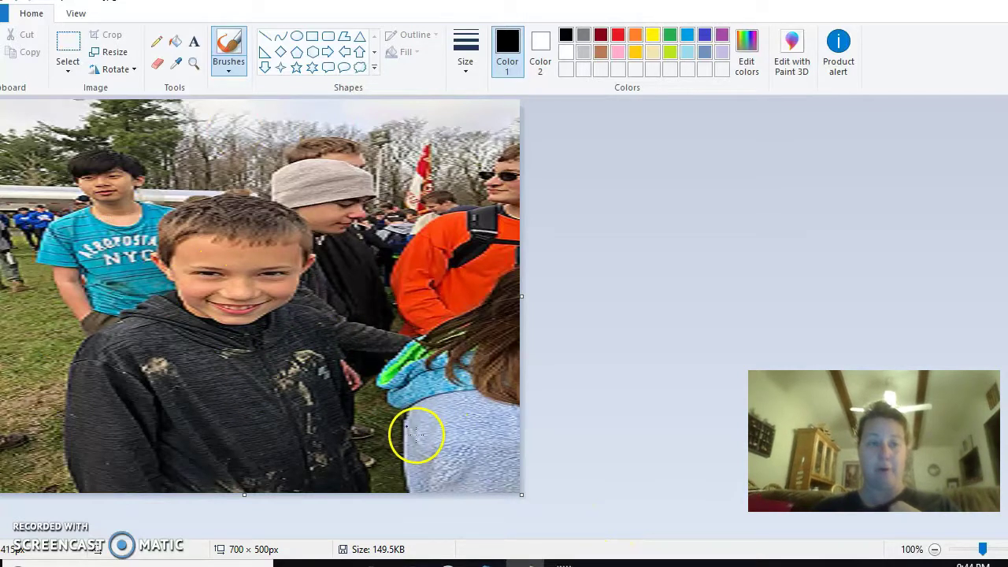
# - Check the Resize values in pixels, leaving the photo at 700 × 500
pyautogui.click(113, 52)
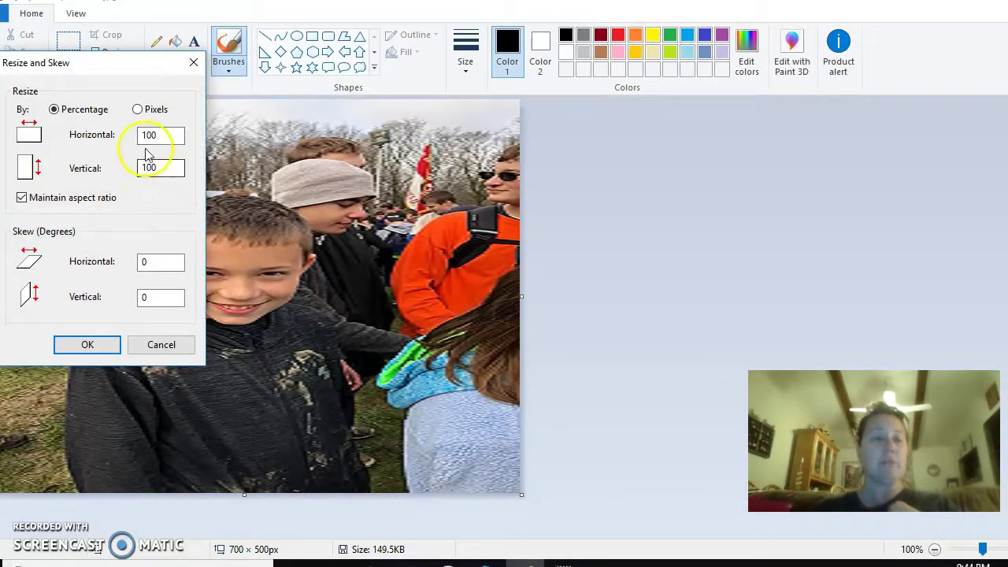
pyautogui.click(21, 198)
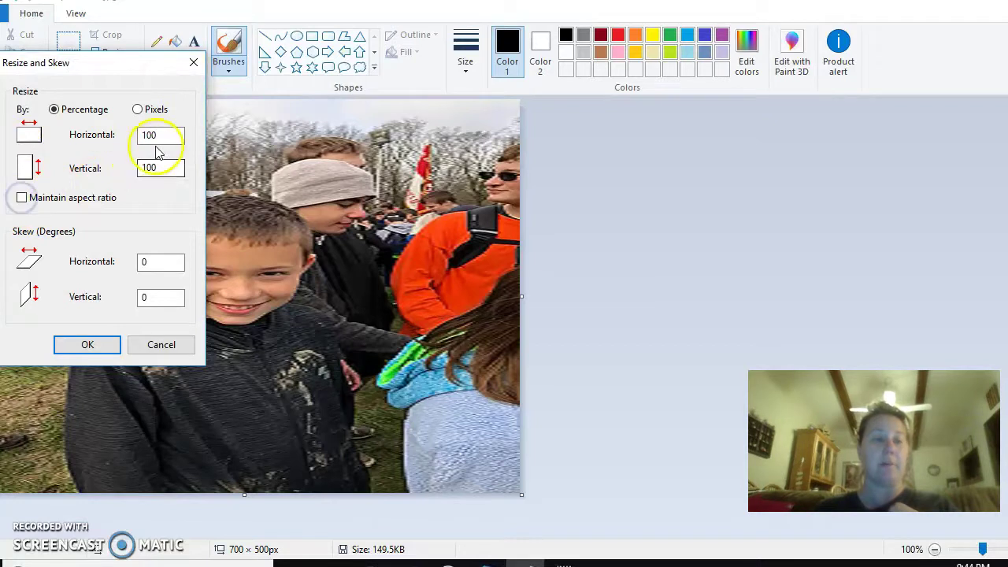
pyautogui.moveTo(164, 134); pyautogui.dragTo(108, 134)
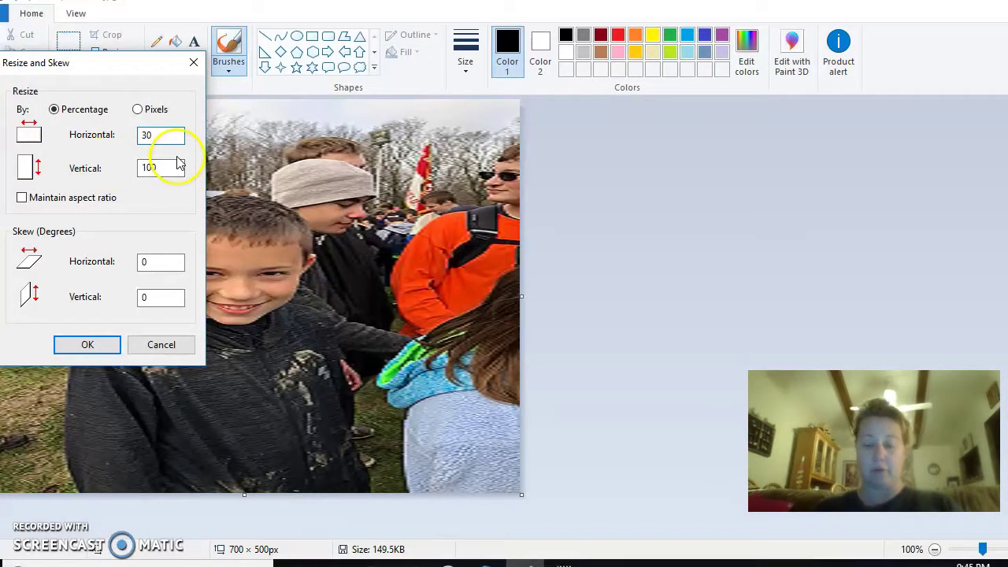
pyautogui.doubleClick(151, 167)
pyautogui.click(138, 110)
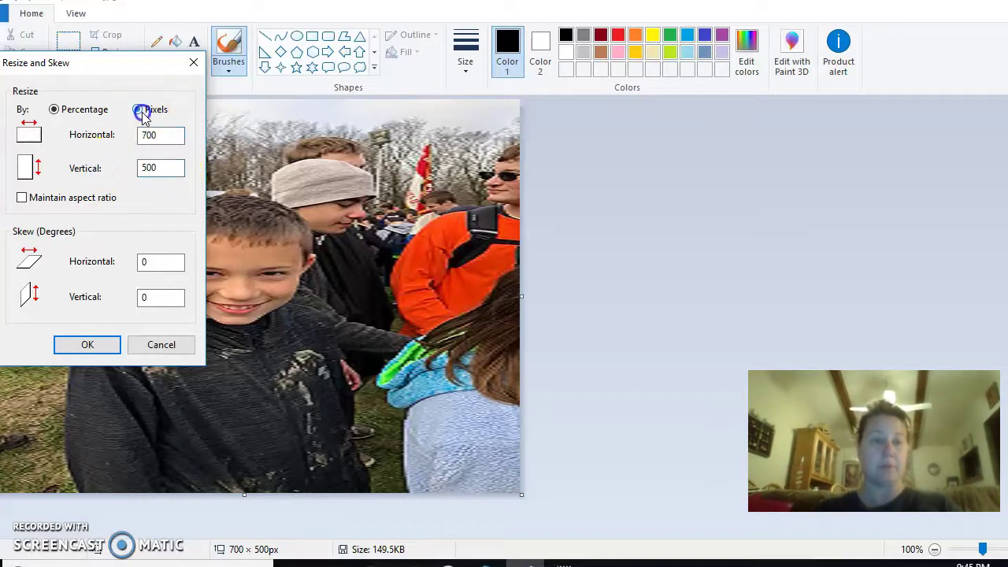
pyautogui.moveTo(165, 163); pyautogui.dragTo(103, 162)
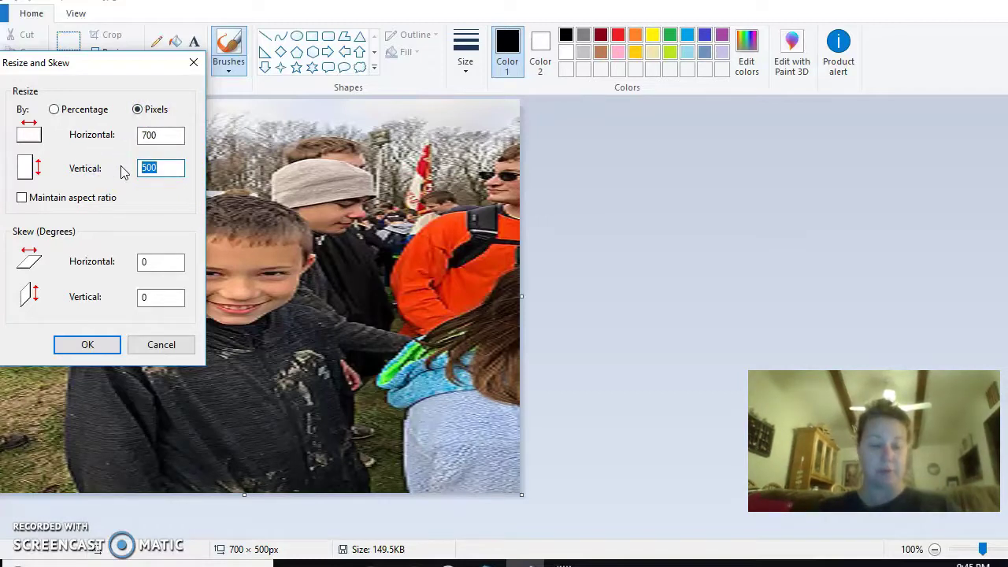
pyautogui.click(86, 343)
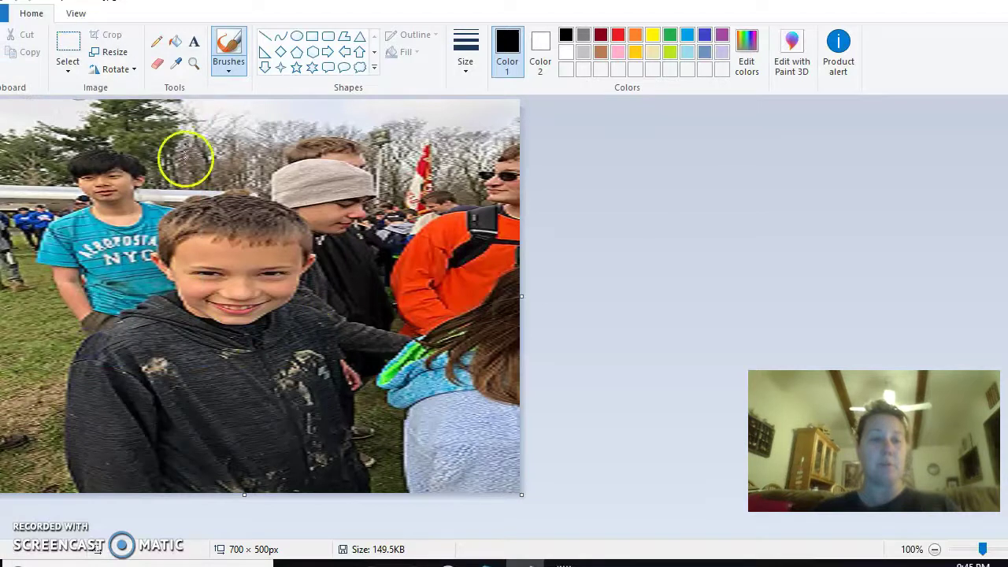
# - Narrow the photo to 400 × 500 pixels with aspect ratio unlocked
pyautogui.click(112, 51)
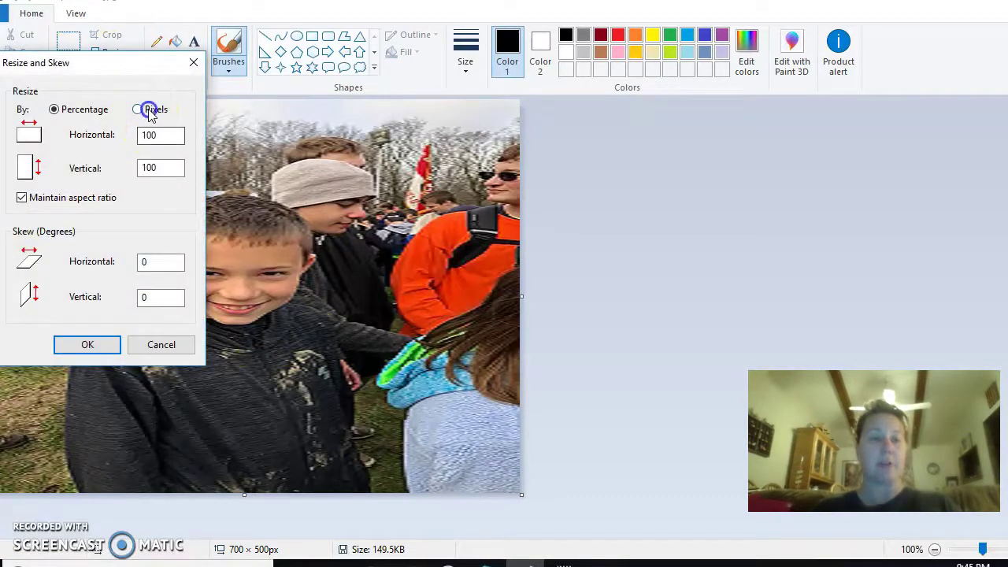
pyautogui.click(147, 111)
pyautogui.click(21, 197)
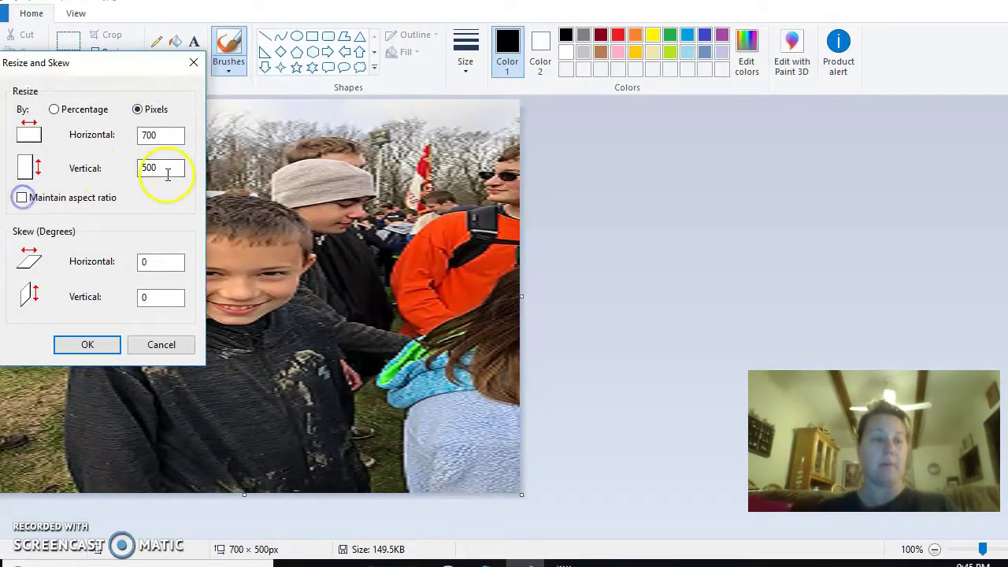
pyautogui.moveTo(165, 135); pyautogui.dragTo(115, 140)
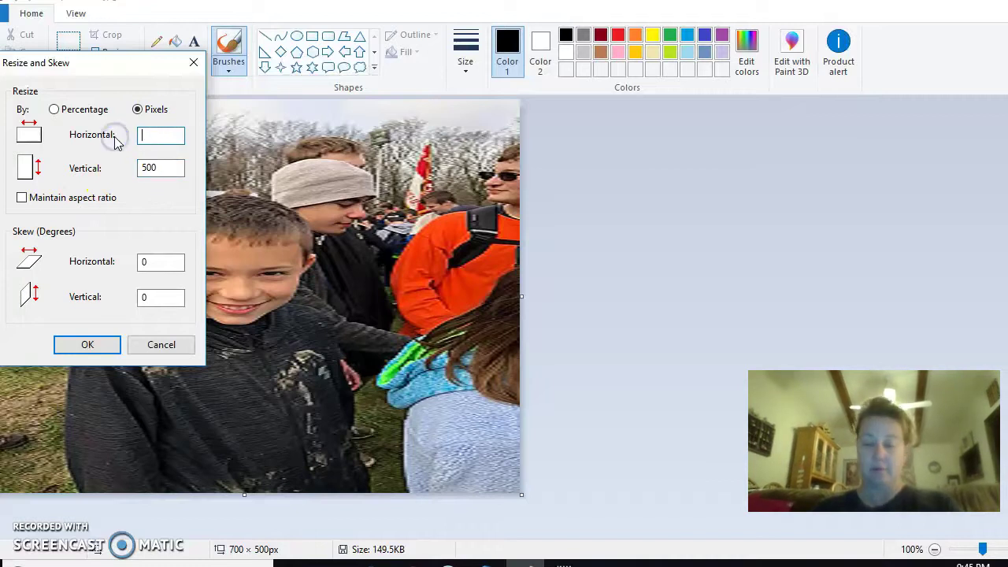
pyautogui.click(88, 347)
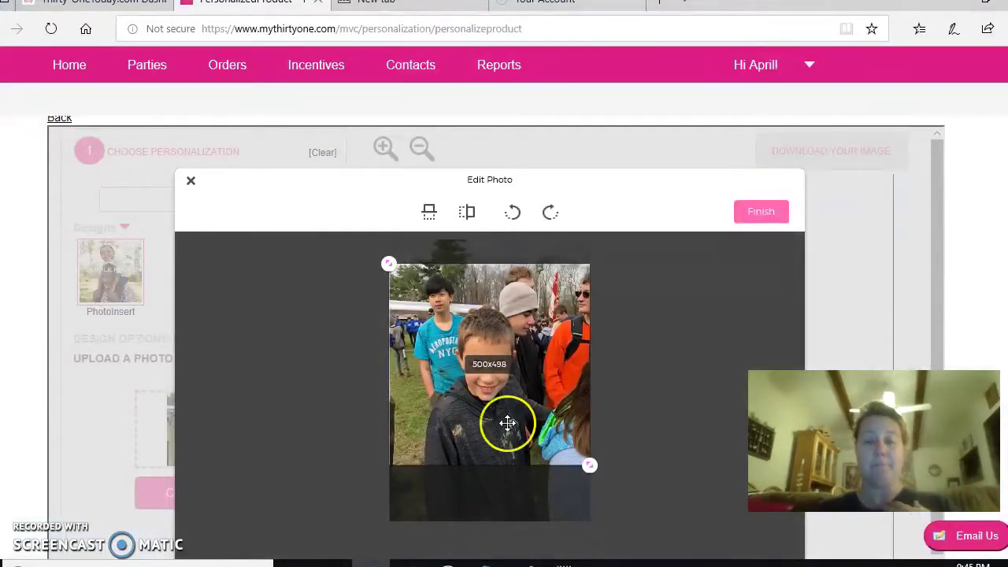
# - Shift the 500x498 crop area slightly lower on the photo and apply the crop
pyautogui.moveTo(486, 417); pyautogui.dragTo(422, 285)
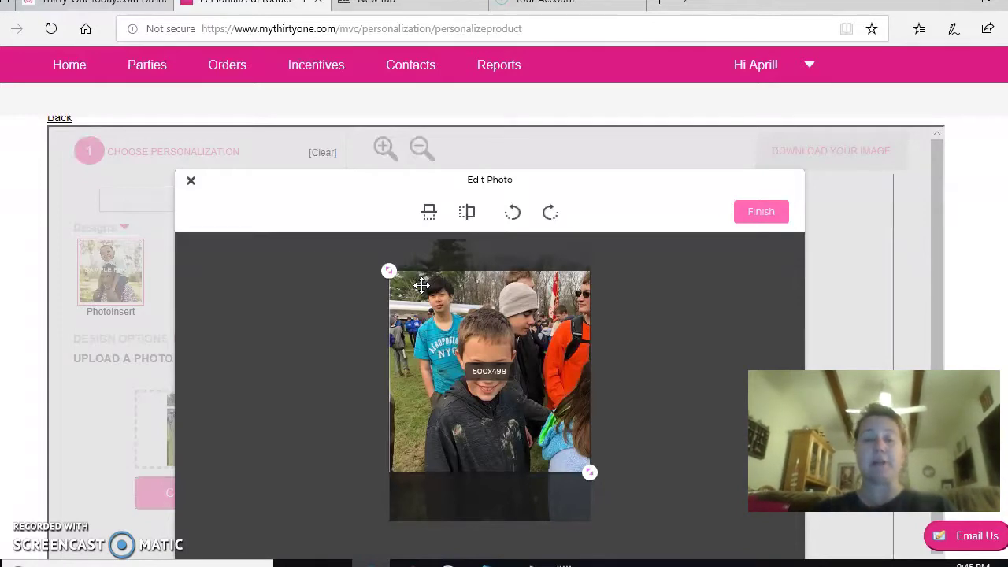
pyautogui.moveTo(544, 309); pyautogui.dragTo(535, 396)
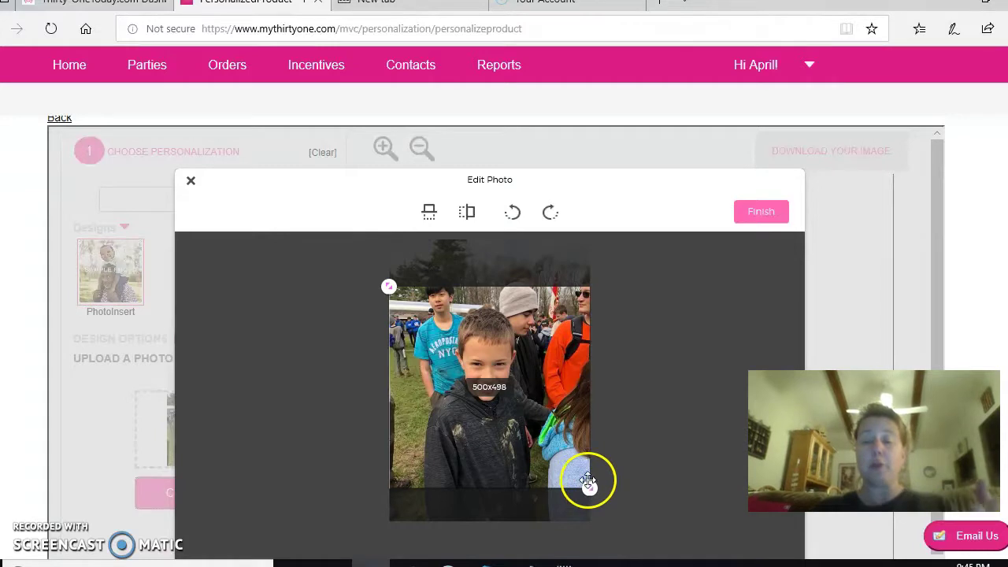
pyautogui.moveTo(587, 479); pyautogui.dragTo(536, 466)
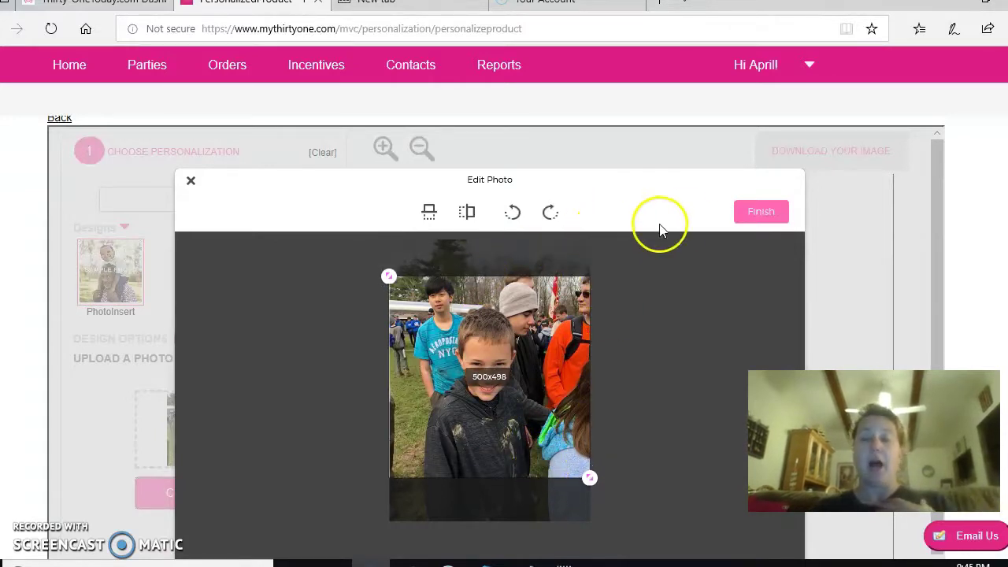
pyautogui.click(744, 210)
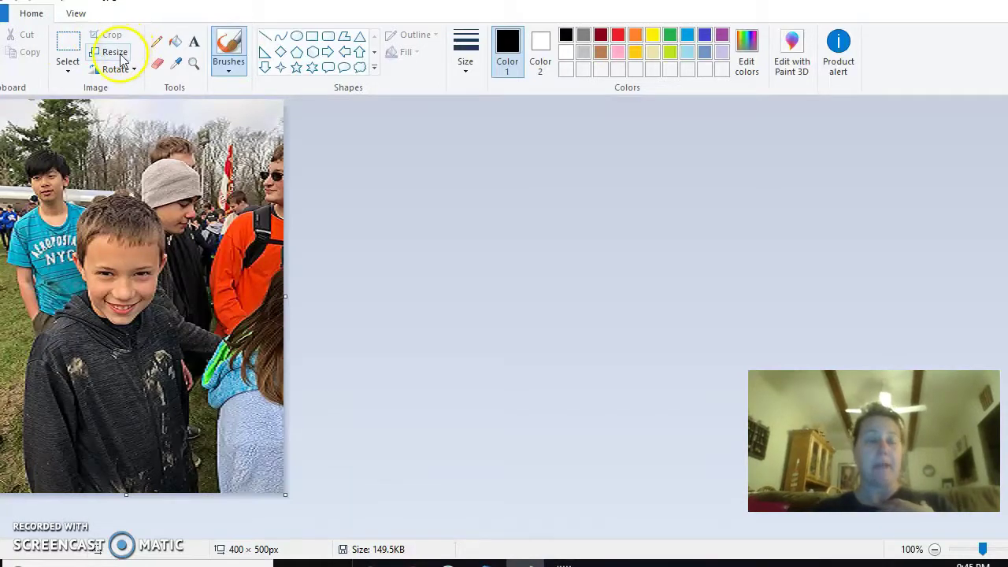
pyautogui.click(110, 53)
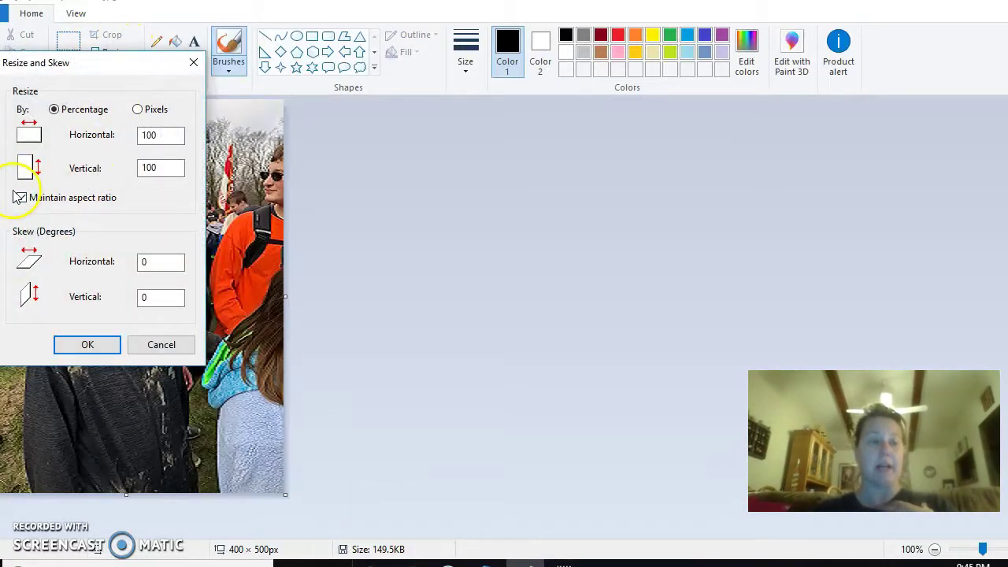
pyautogui.click(23, 198)
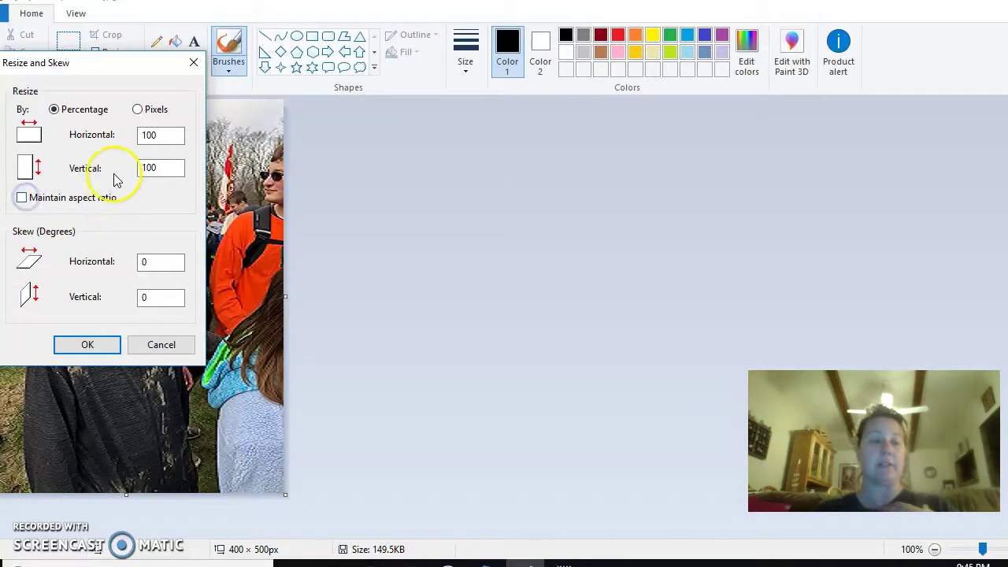
pyautogui.click(138, 109)
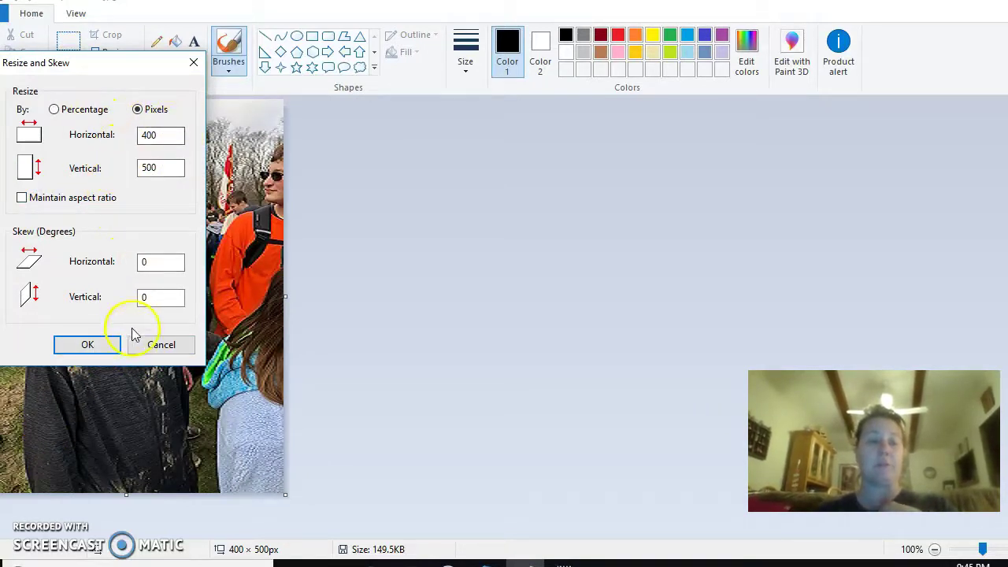
pyautogui.click(159, 344)
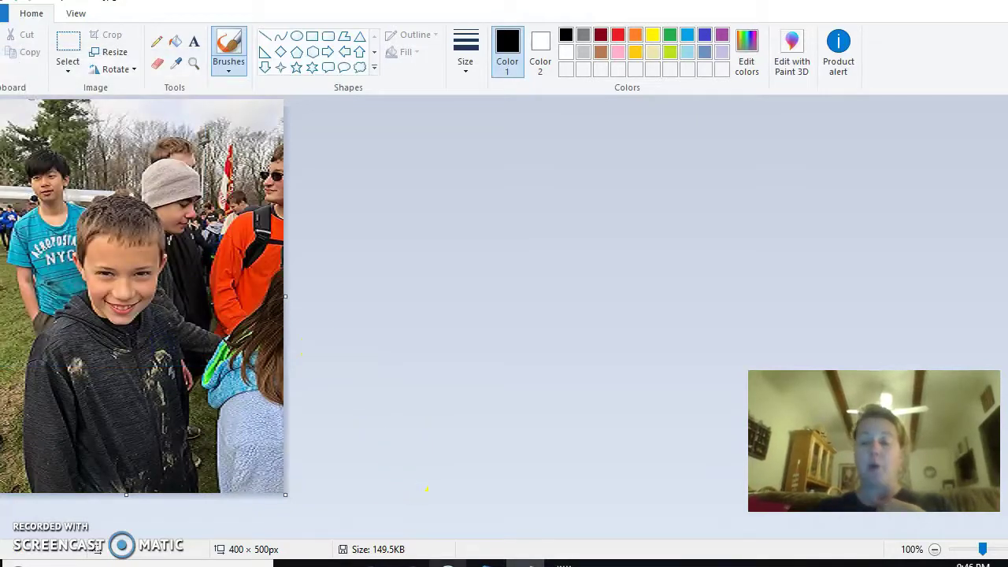
pyautogui.moveTo(525, 564)
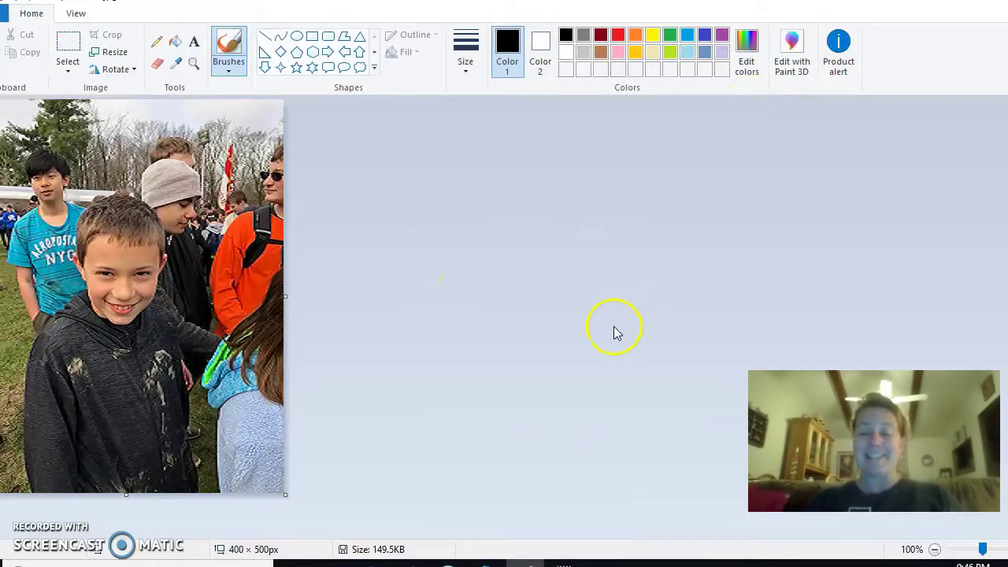
# - Return to the Thirty-One personalization page in Edge to view the uploaded scout photo on the Photo Insert
pyautogui.click(523, 563)
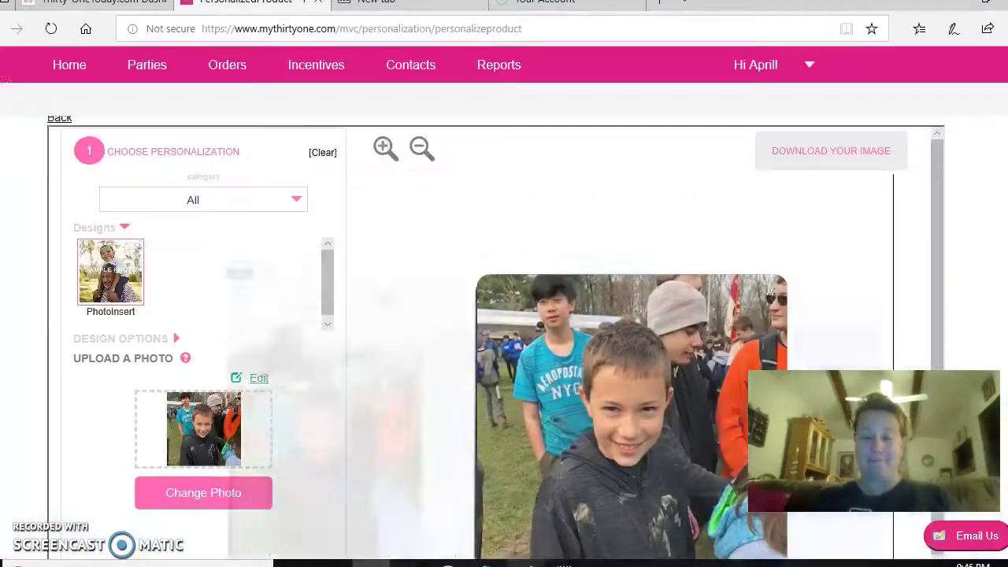